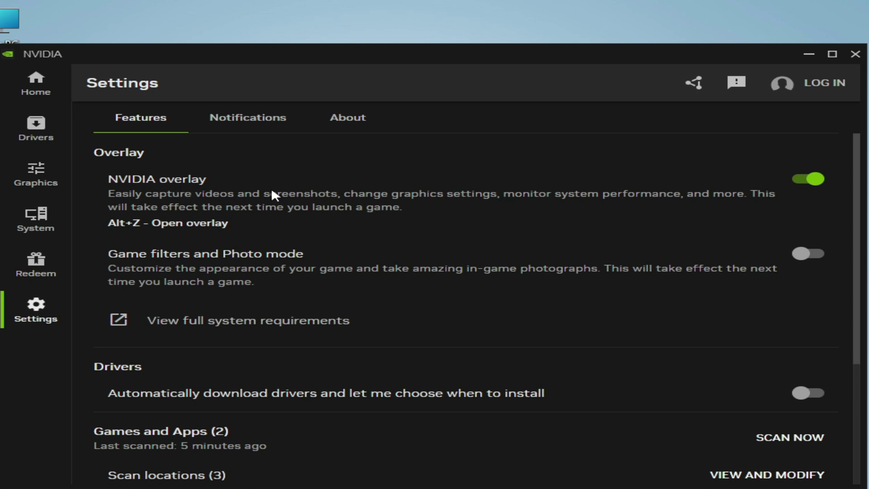
# Test that the enabled NVIDIA overlay opens, then close it and minimize NVIDIA App
pyautogui.click(690, 82)
pyautogui.click(808, 54)
# From the desktop context menu, open NVIDIA Control Panel and untick Desktop > Enable Developer Settings
pyautogui.rightClick(483, 112)
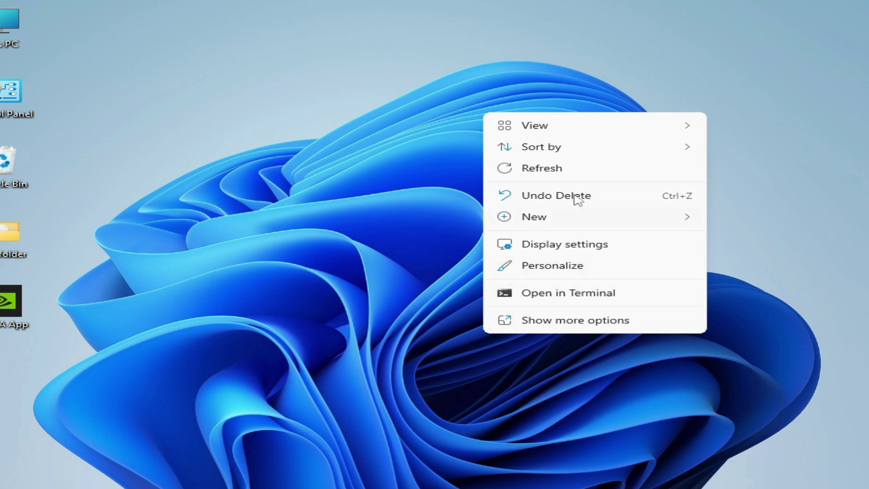
pyautogui.click(565, 323)
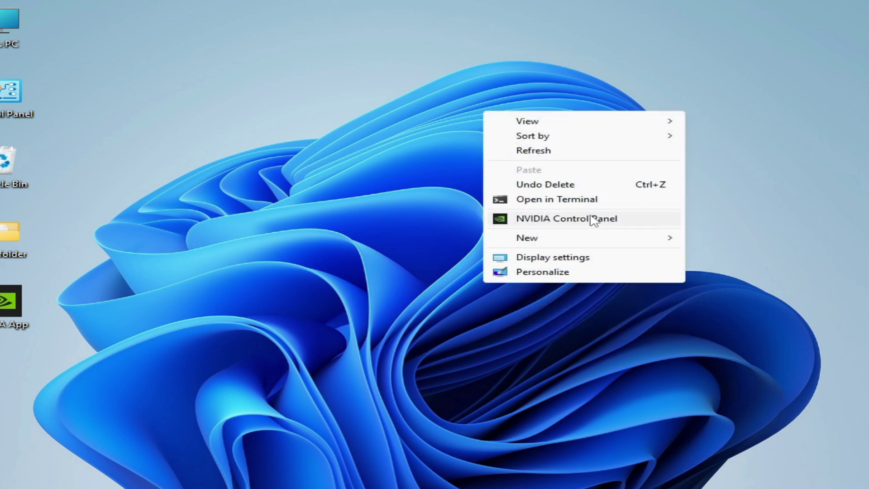
pyautogui.click(561, 220)
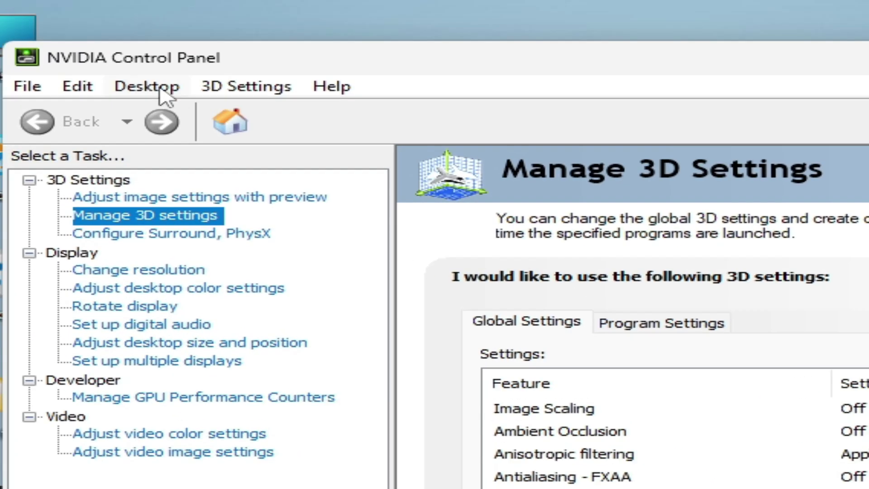
pyautogui.click(90, 52)
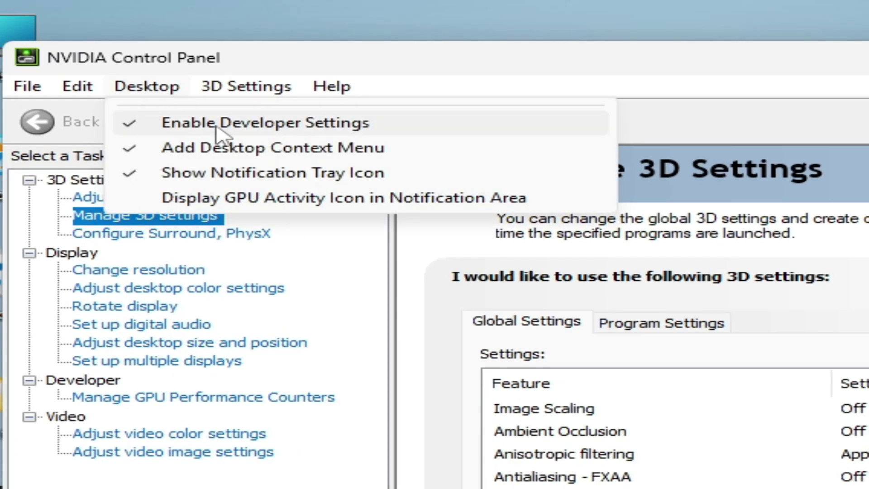
pyautogui.click(169, 129)
pyautogui.click(247, 86)
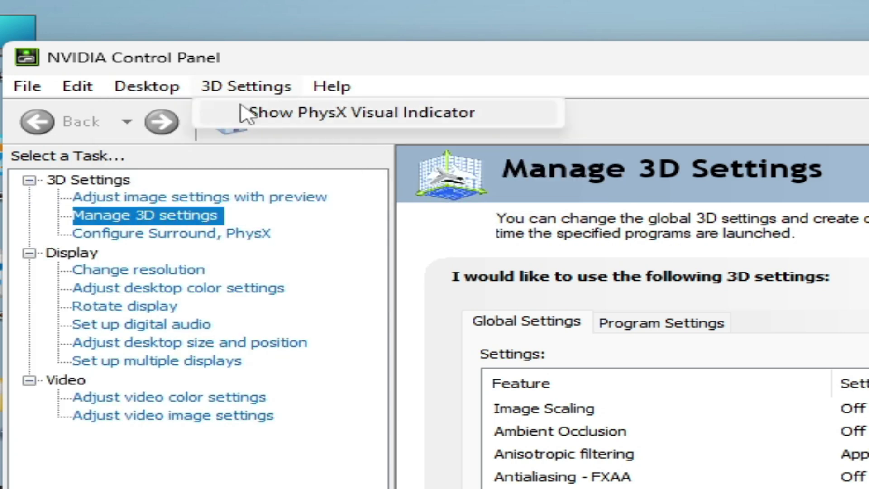
pyautogui.click(116, 91)
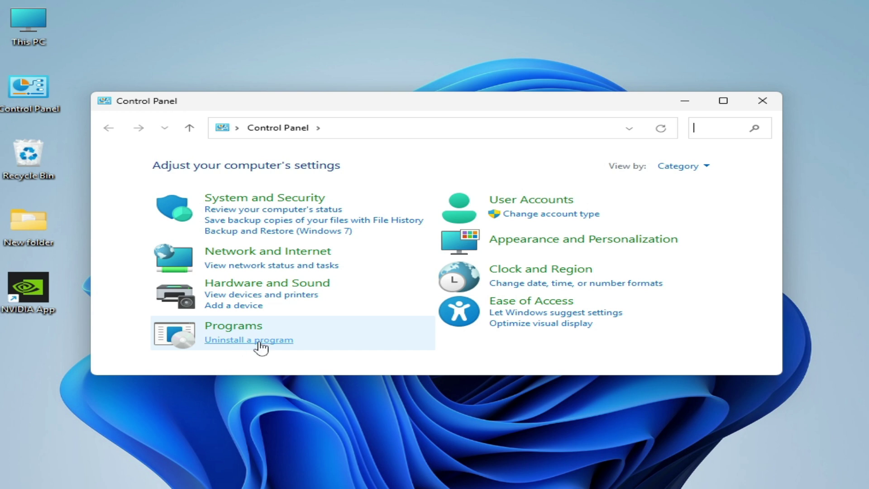
# Keep Control Panel in Category view and open Turn Windows features on or off
pyautogui.click(259, 346)
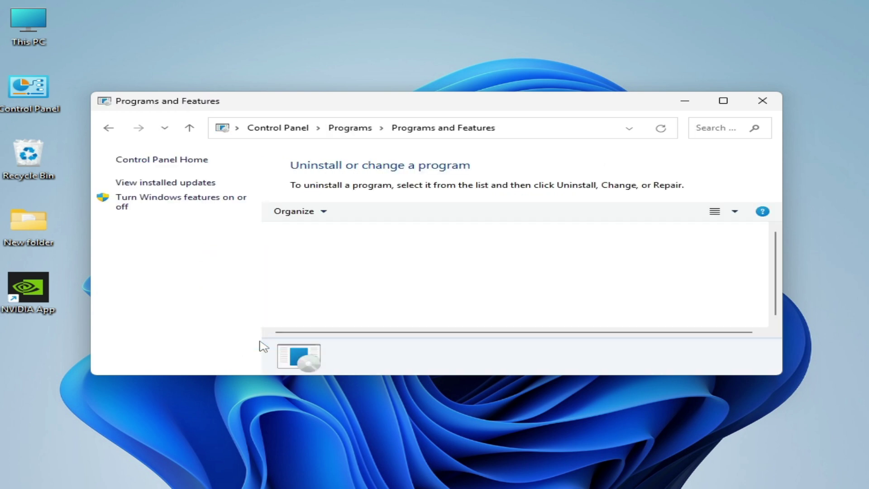
pyautogui.click(108, 129)
pyautogui.click(704, 167)
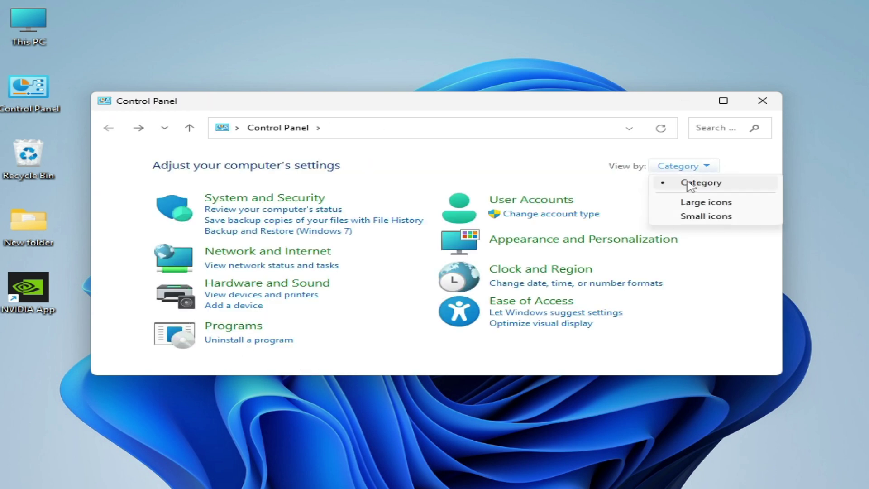
pyautogui.click(688, 184)
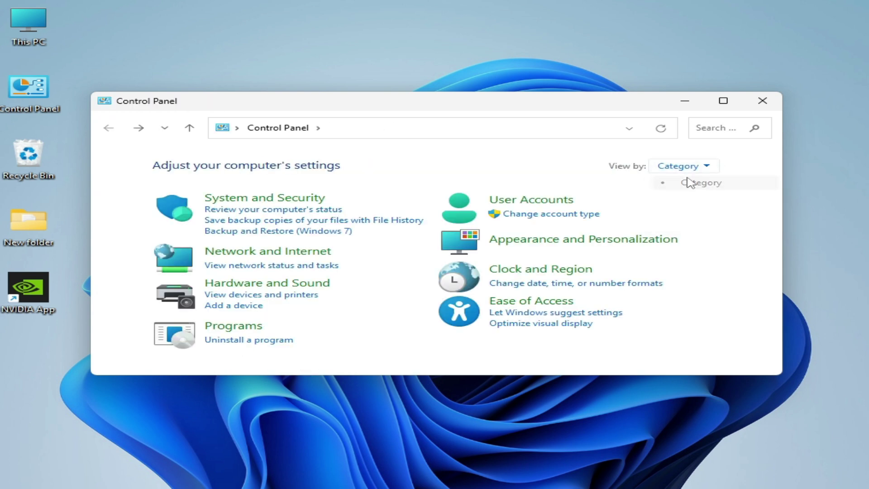
pyautogui.click(246, 345)
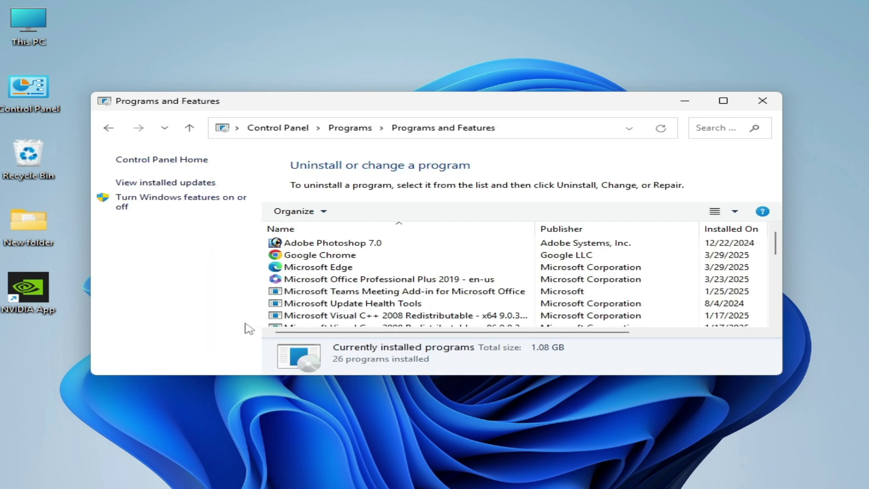
pyautogui.click(173, 202)
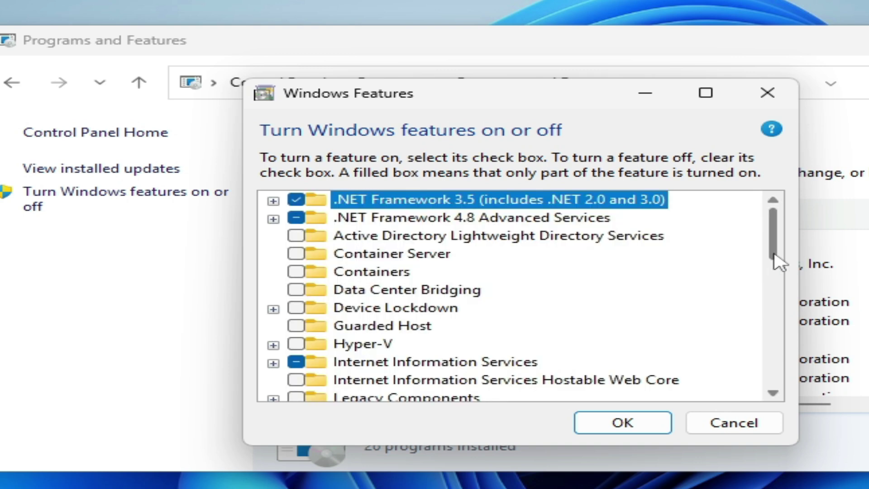
# Check Media Features, keep Windows Media Player Legacy enabled, and confirm with OK
pyautogui.moveTo(777, 234); pyautogui.dragTo(788, 290)
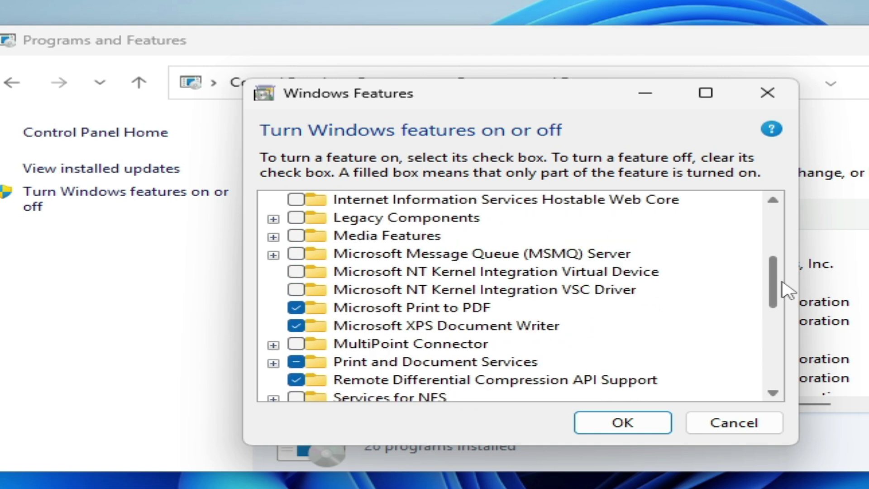
pyautogui.click(364, 240)
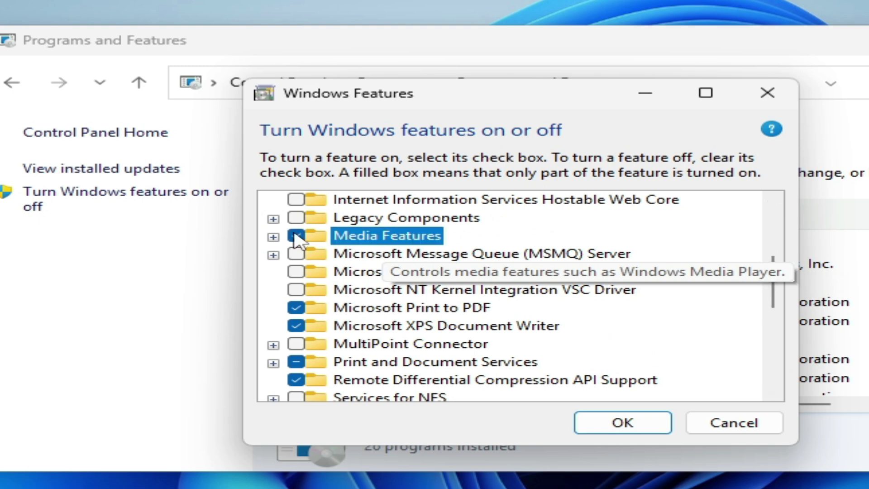
pyautogui.click(272, 236)
pyautogui.click(342, 256)
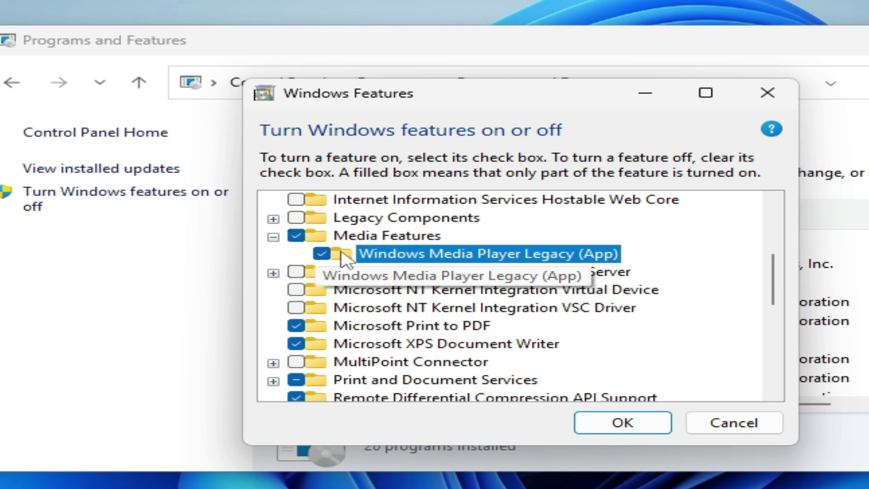
pyautogui.click(321, 253)
pyautogui.click(671, 325)
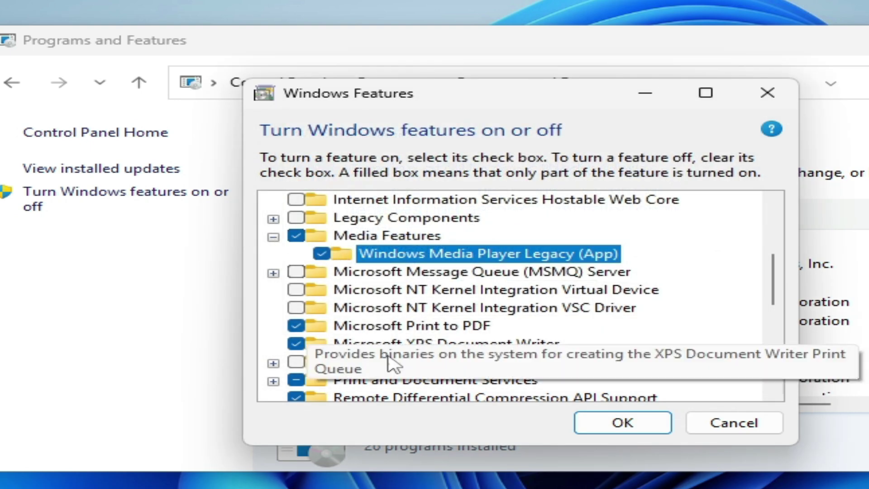
pyautogui.click(633, 425)
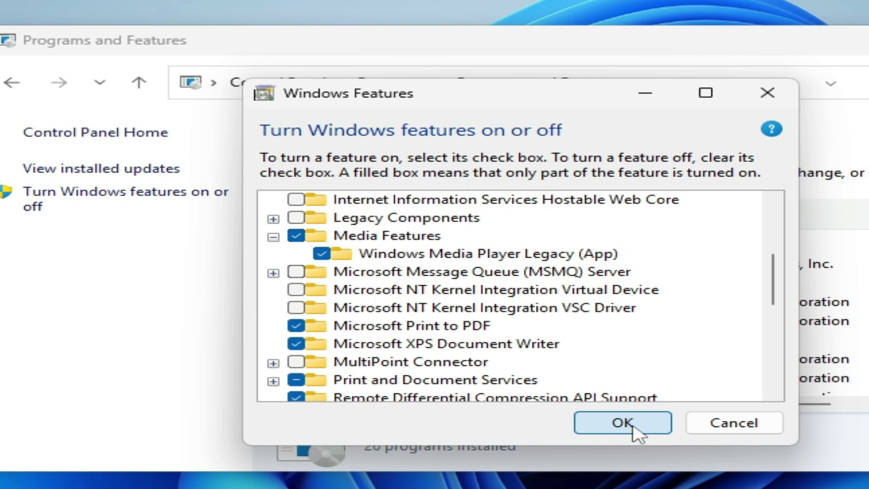
# Let Windows apply the Media Features change, then reopen Windows Features to verify it stays checked
pyautogui.click(601, 413)
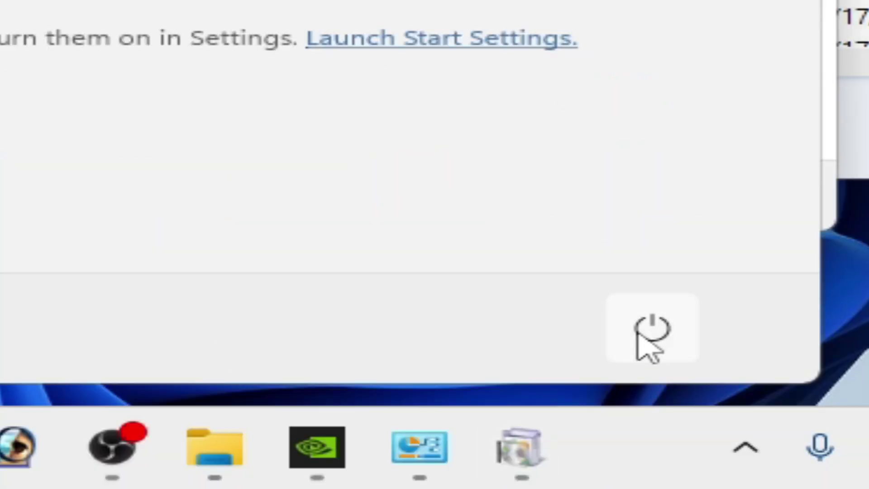
pyautogui.click(651, 328)
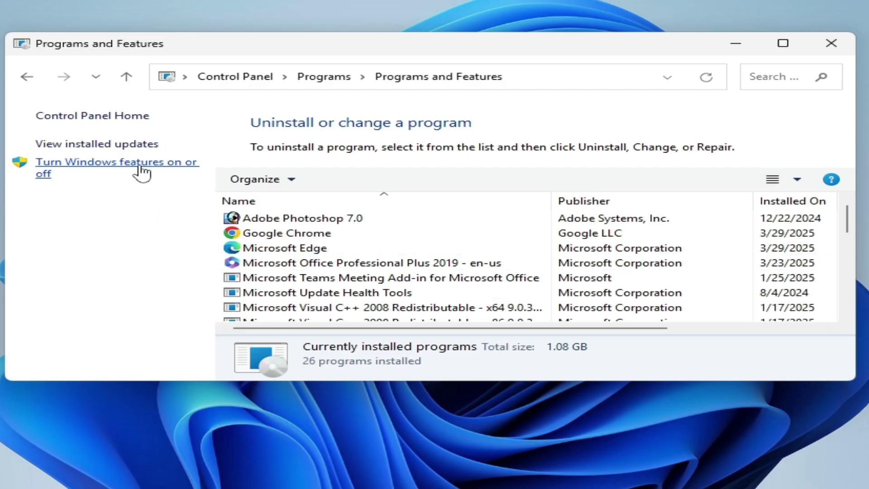
pyautogui.click(141, 168)
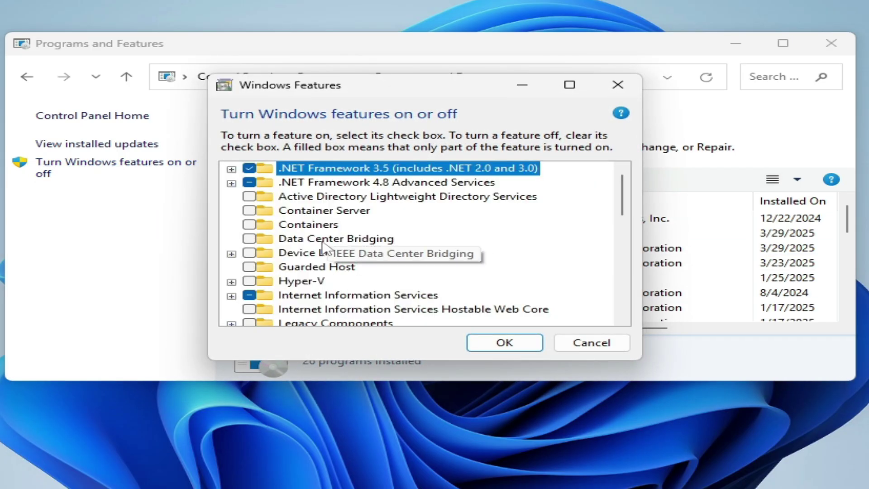
pyautogui.scroll(-3, 343, 227)
pyautogui.click(249, 239)
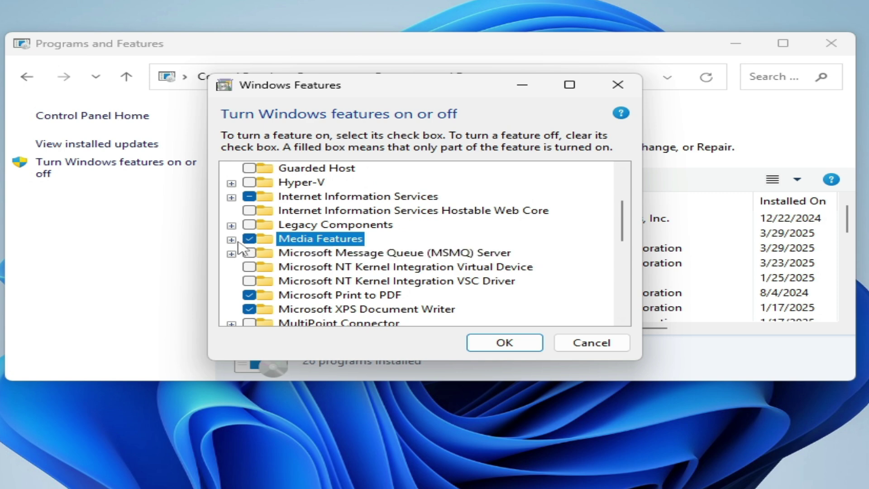
pyautogui.click(231, 239)
pyautogui.click(490, 344)
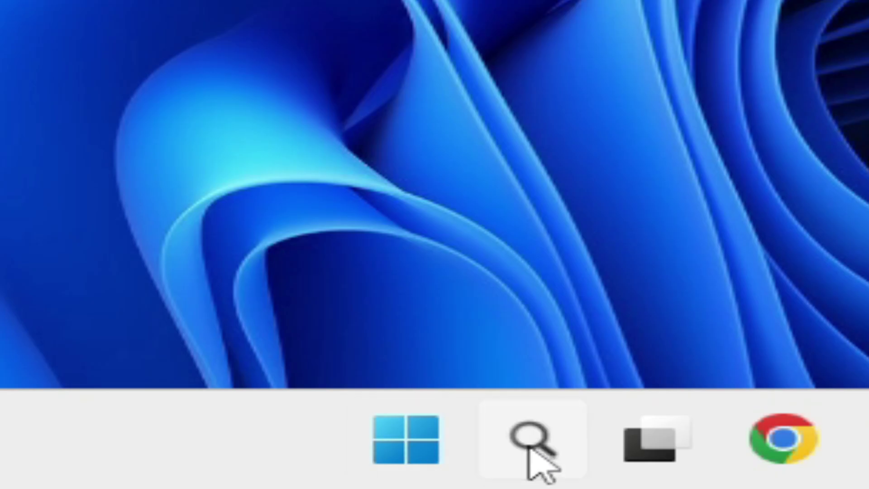
# In Settings > Gaming > Game Bar, switch off 'Allow your controller to open Game Bar'
pyautogui.click(335, 477)
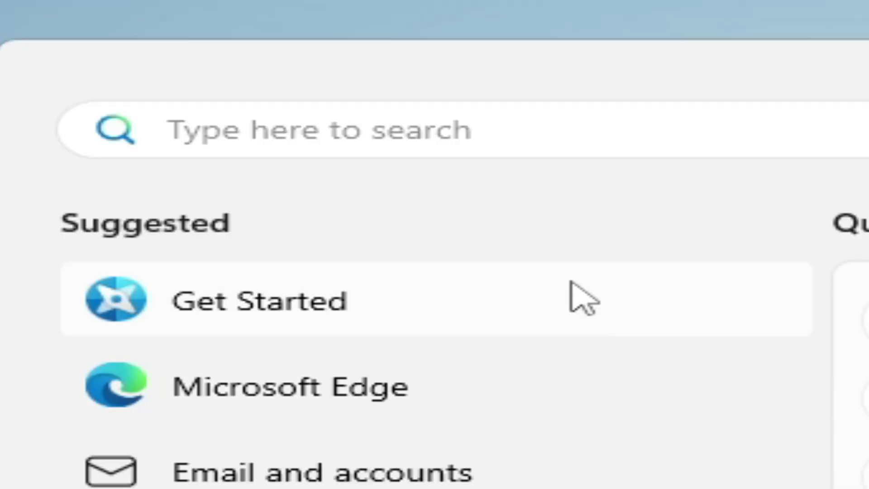
pyautogui.write('settingse')
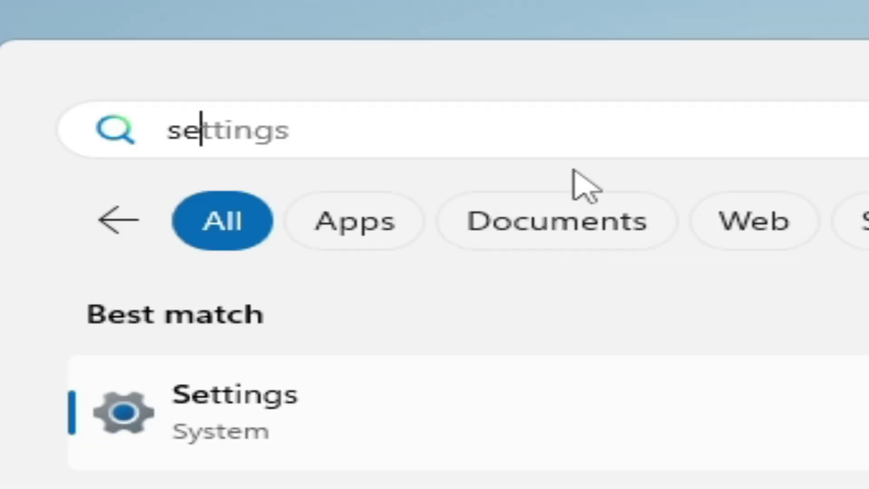
pyautogui.click(273, 427)
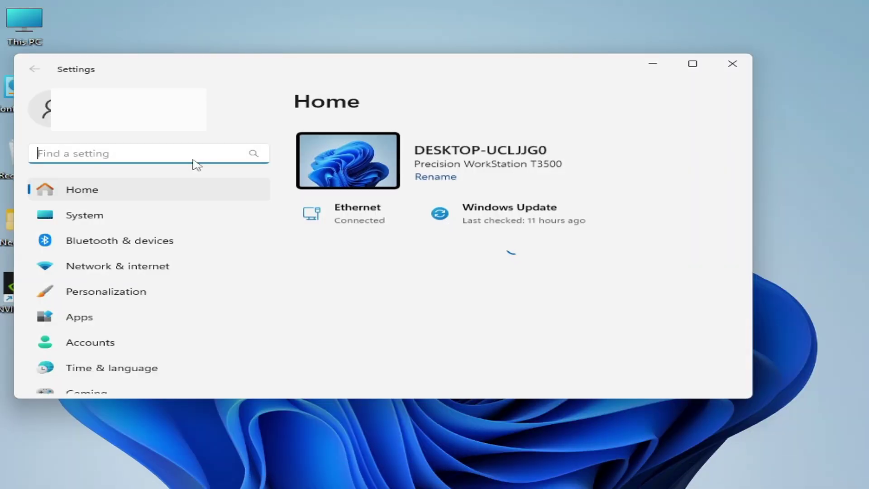
pyautogui.scroll(-2, 135, 317)
pyautogui.click(119, 351)
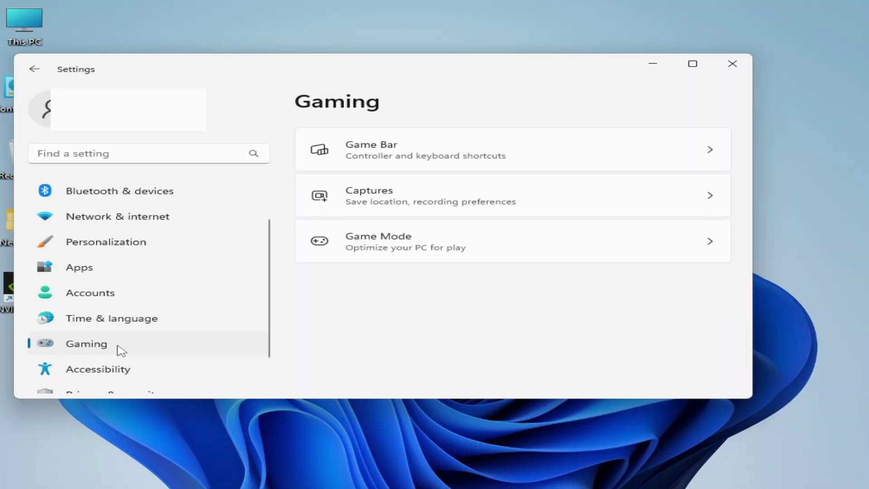
pyautogui.click(453, 154)
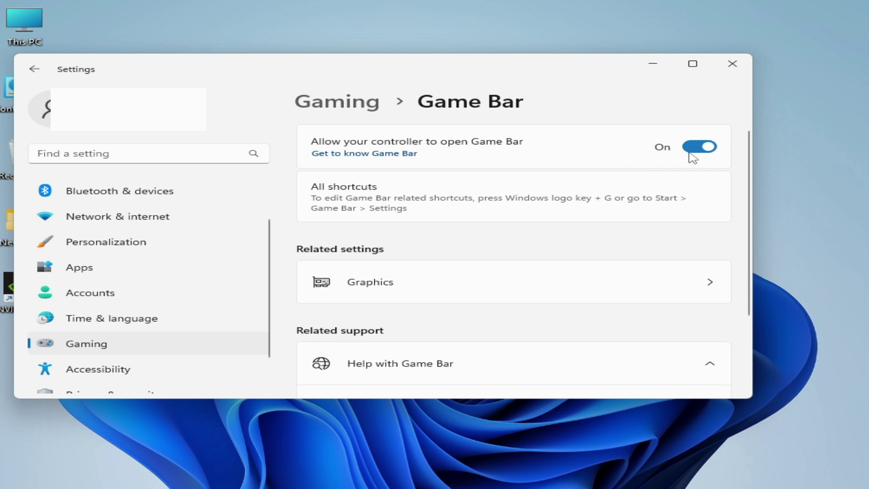
pyautogui.click(691, 153)
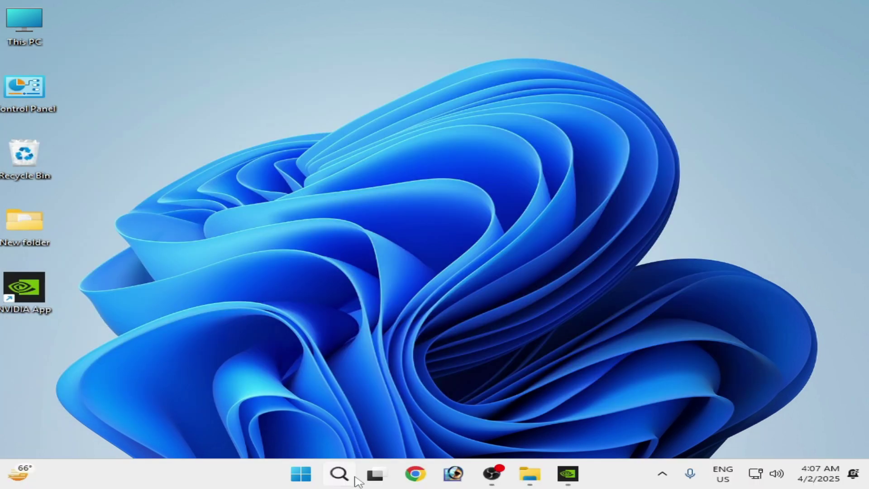
pyautogui.click(355, 478)
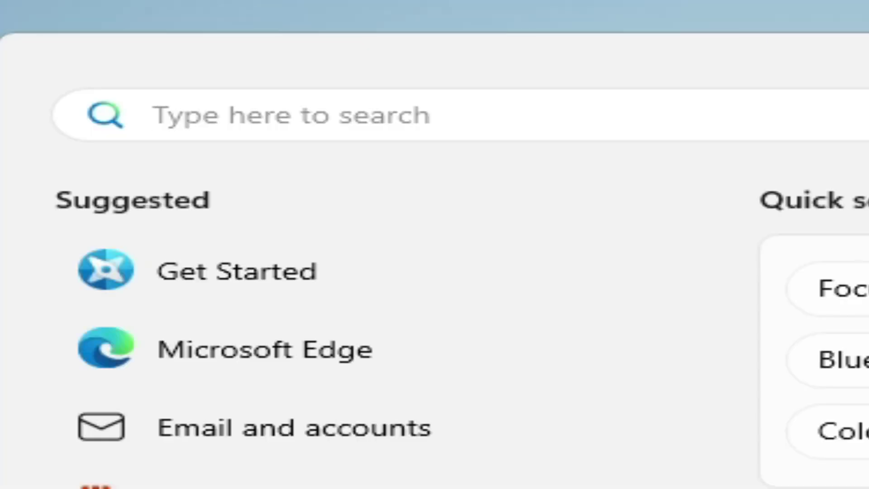
# Launch Services from search and open Properties for the NVIDIA LocalSystem Container service
pyautogui.write('servce')
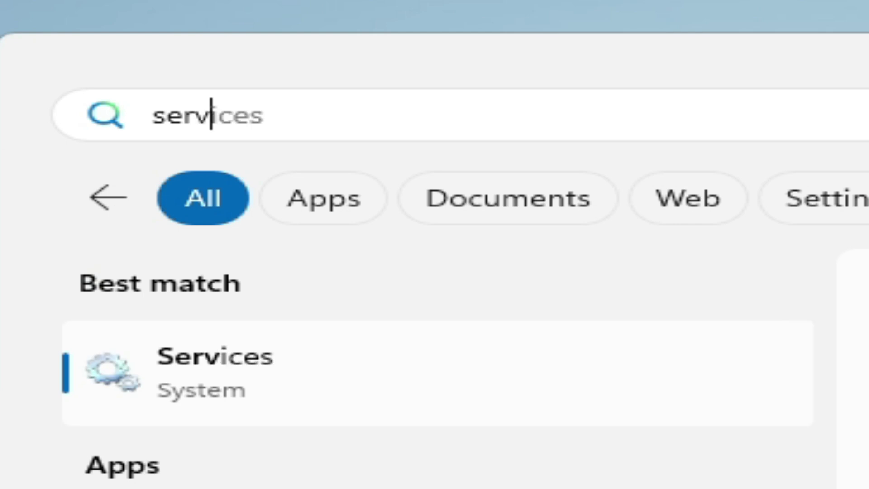
pyautogui.click(315, 369)
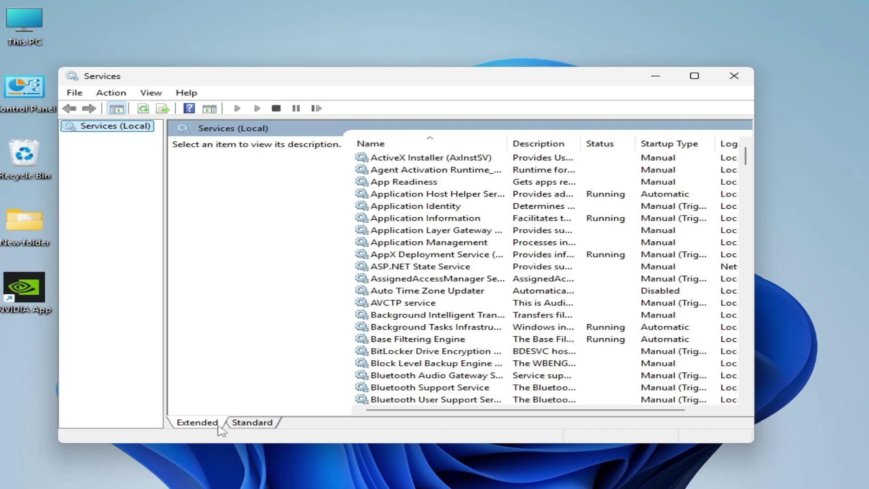
pyautogui.click(231, 426)
pyautogui.click(189, 424)
pyautogui.moveTo(746, 161); pyautogui.dragTo(747, 277)
pyautogui.click(430, 269)
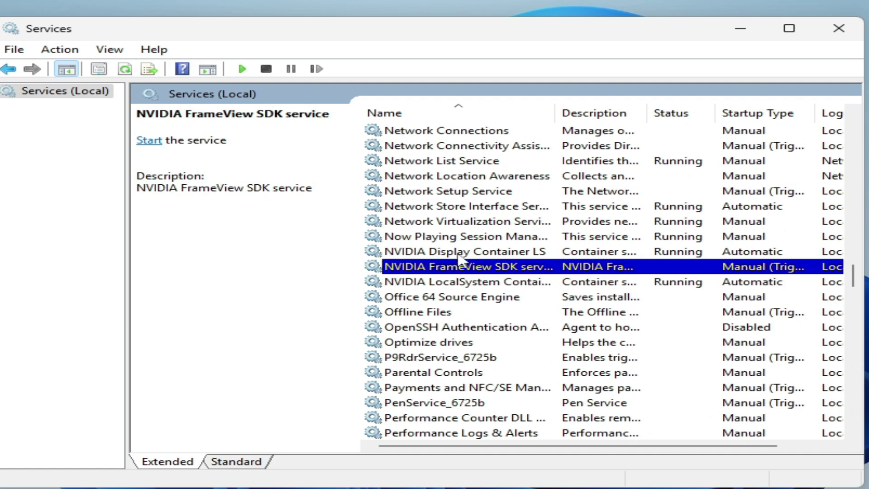
pyautogui.click(459, 256)
pyautogui.click(467, 285)
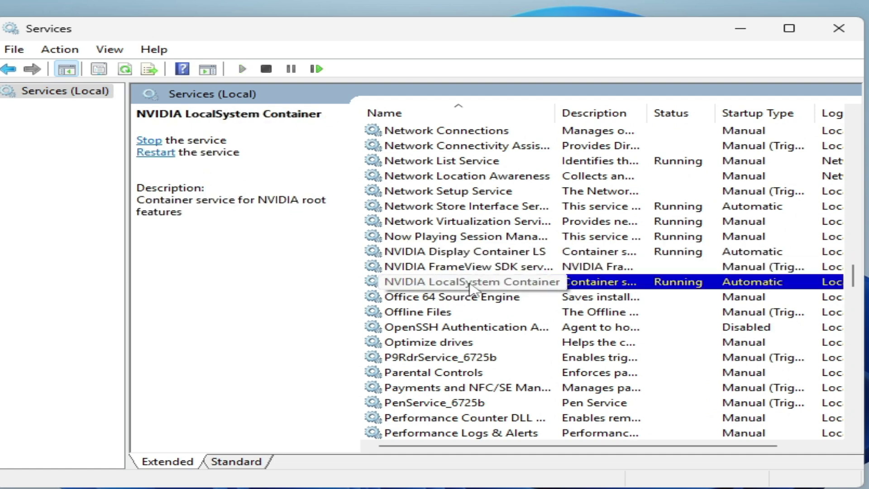
pyautogui.rightClick(471, 288)
pyautogui.click(520, 437)
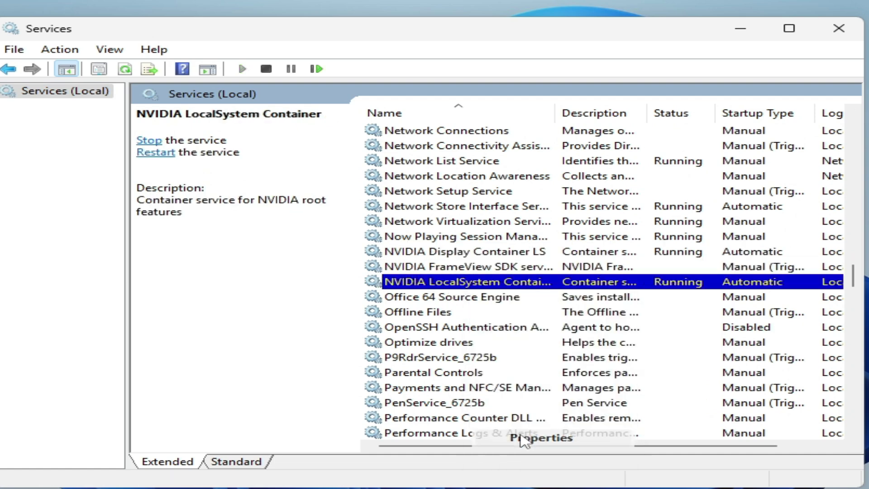
# Set NVIDIA LocalSystem Container to Automatic startup and allow it to interact with the desktop
pyautogui.click(491, 247)
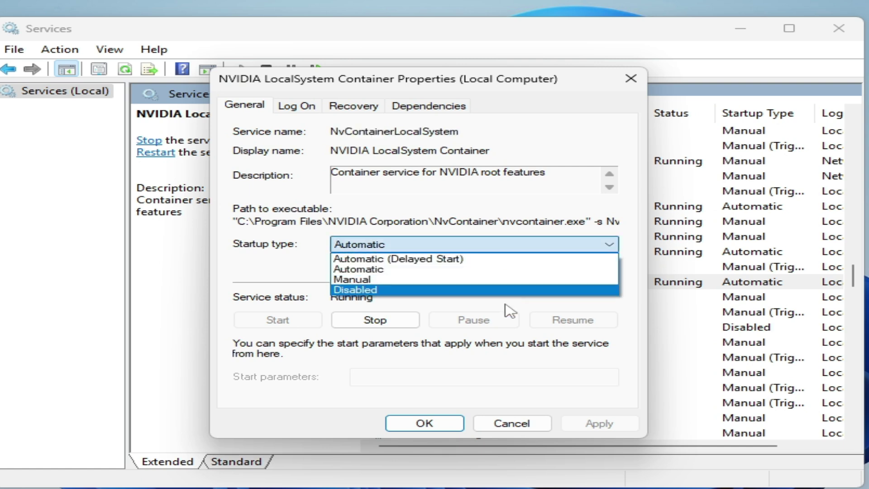
pyautogui.click(390, 269)
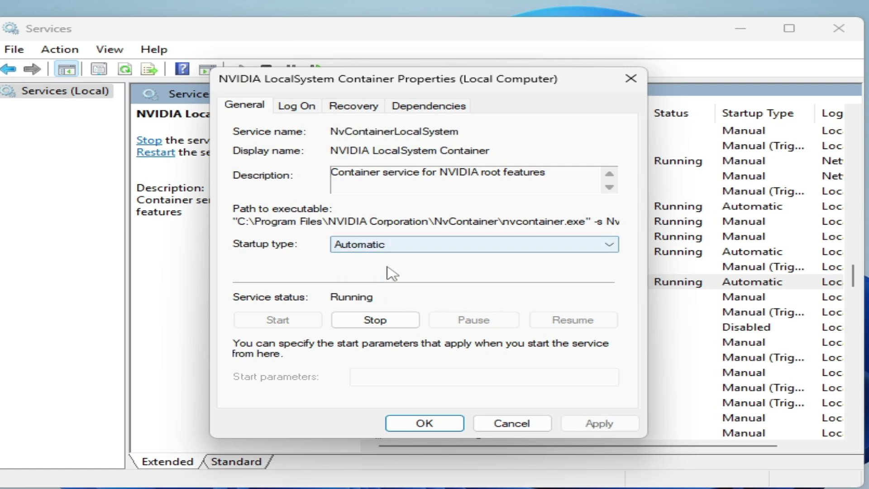
pyautogui.click(308, 108)
pyautogui.click(257, 164)
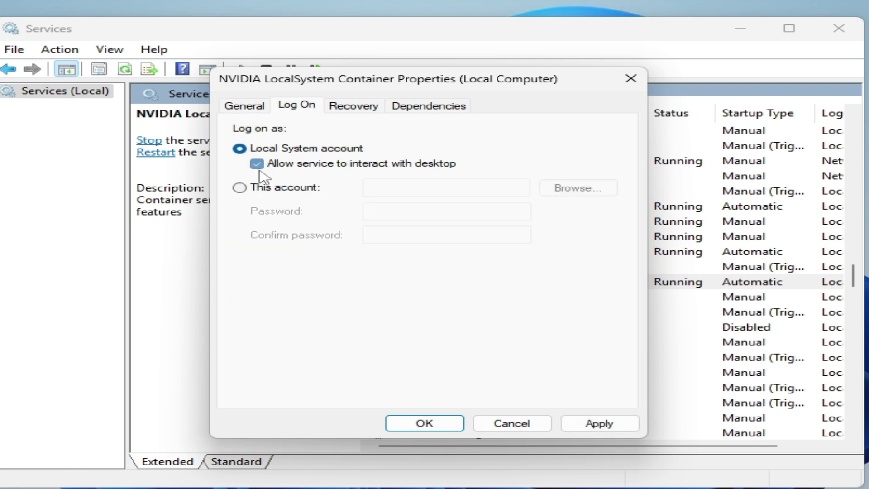
pyautogui.click(600, 428)
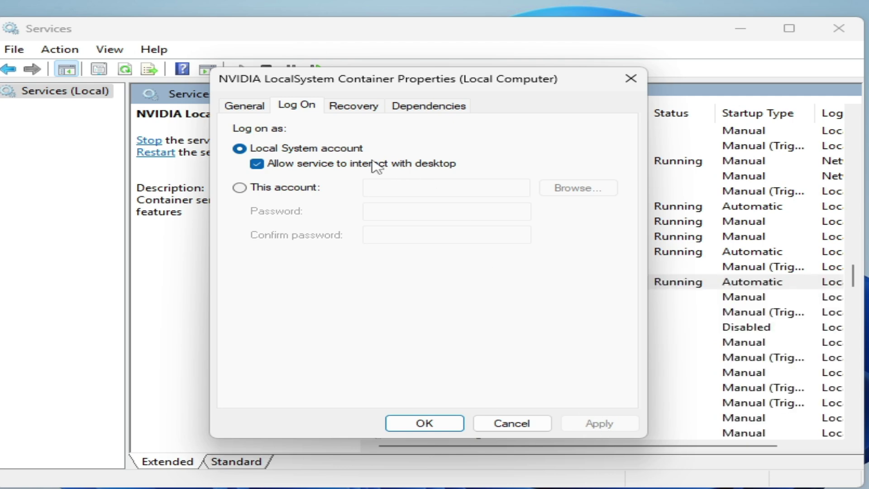
# Stop and restart NVIDIA LocalSystem Container, close its properties, and bring up NVIDIA FrameView SDK's menu
pyautogui.click(248, 109)
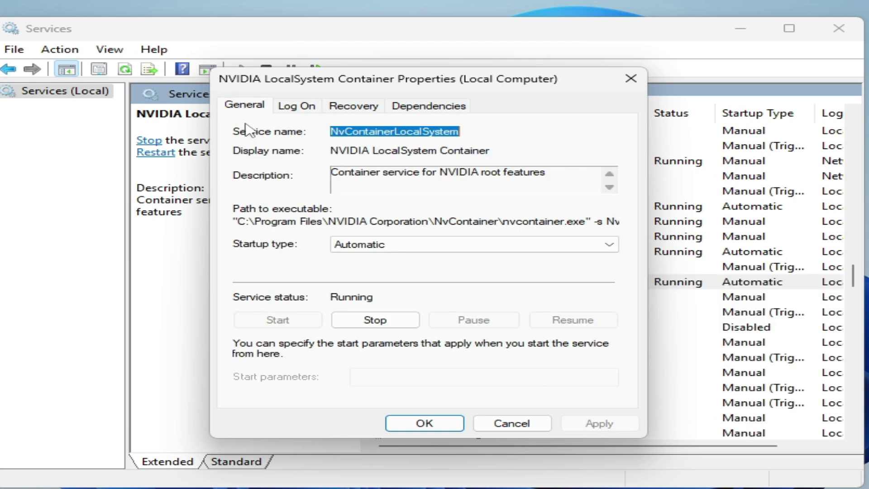
pyautogui.click(389, 322)
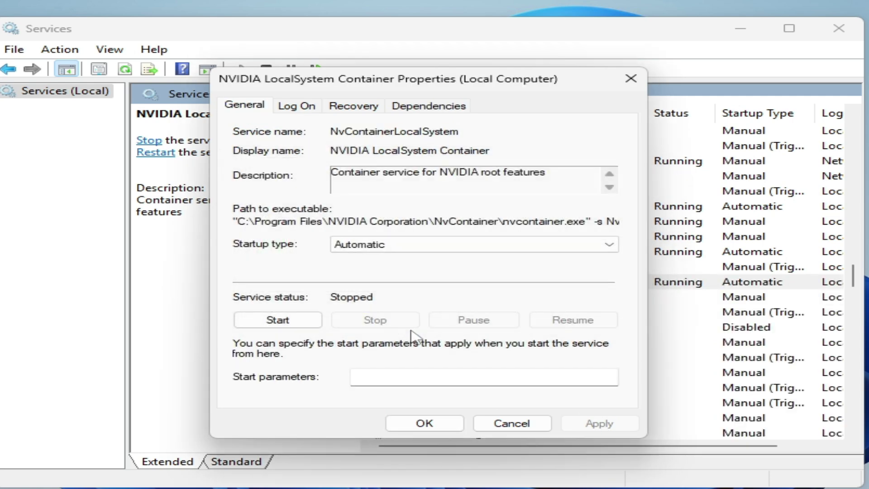
pyautogui.click(292, 321)
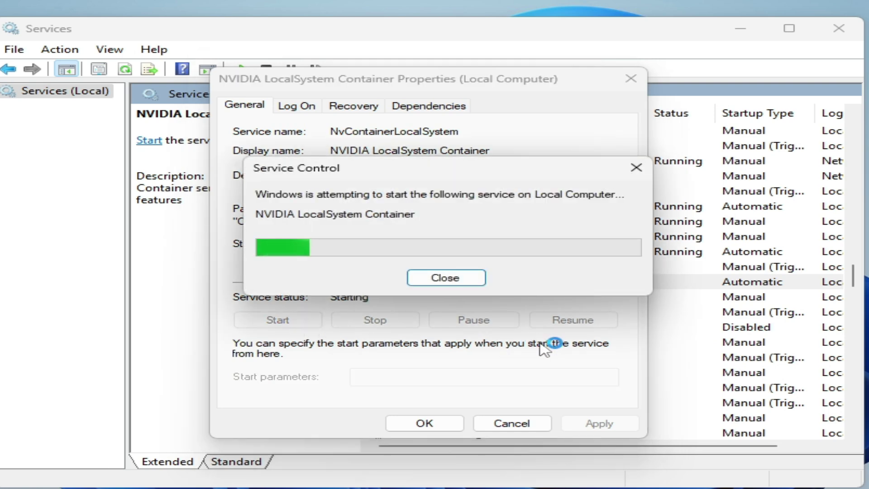
pyautogui.click(433, 421)
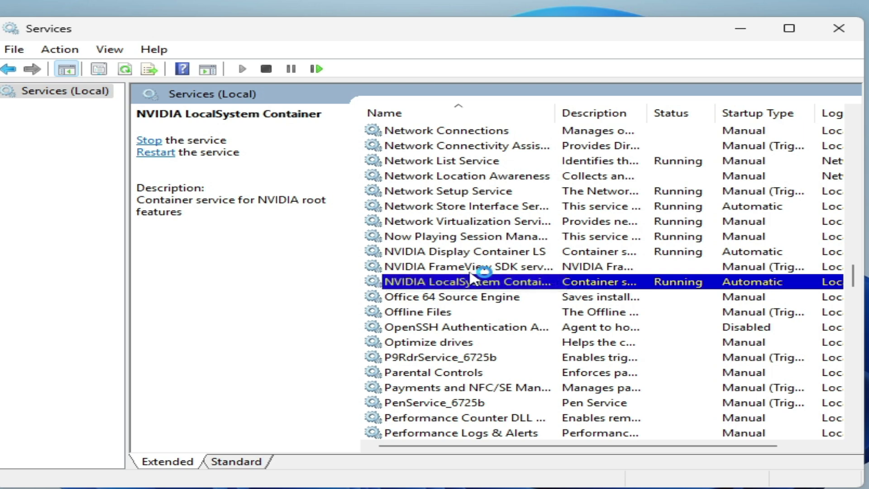
pyautogui.click(444, 271)
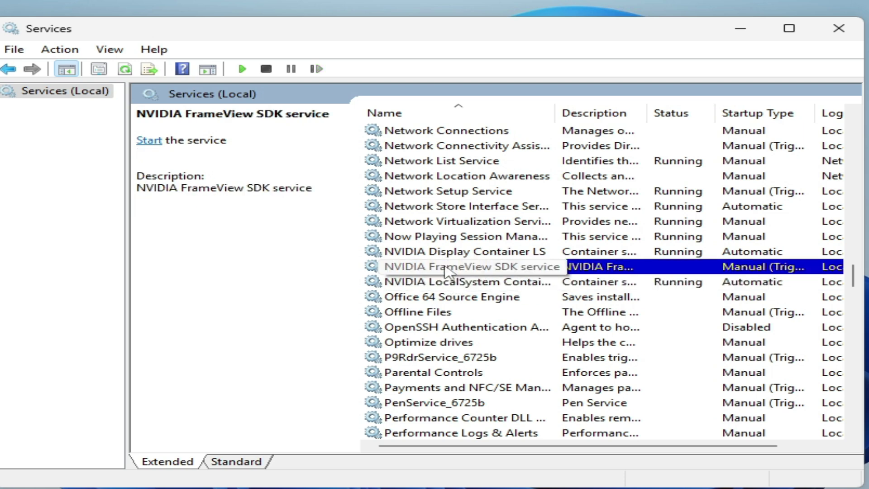
pyautogui.rightClick(448, 270)
# Set NVIDIA FrameView SDK service startup to Automatic, apply it, and start the service
pyautogui.click(510, 422)
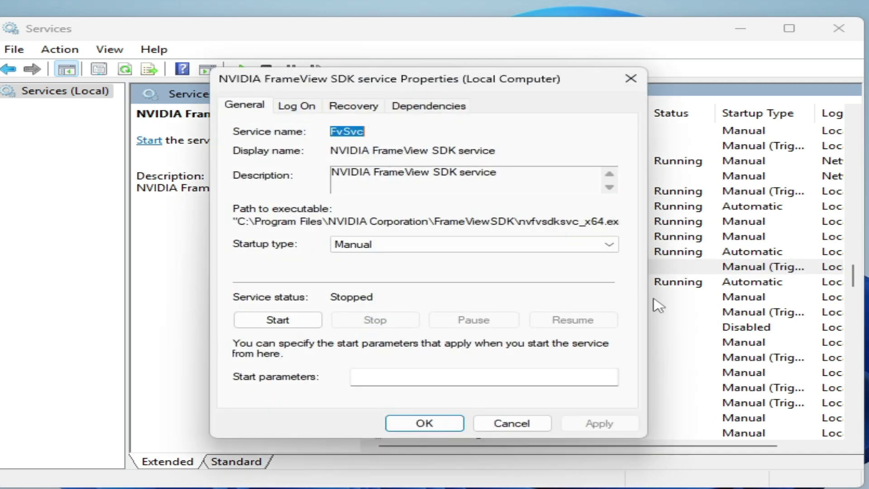
pyautogui.click(465, 244)
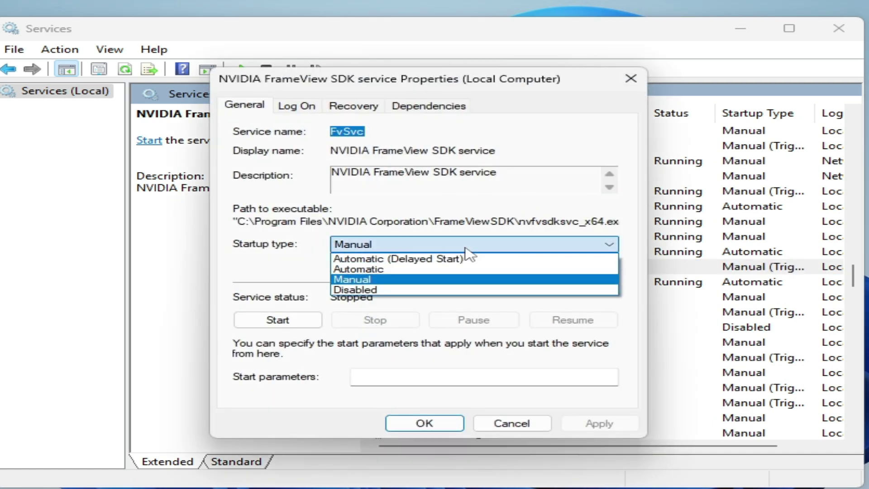
pyautogui.click(379, 273)
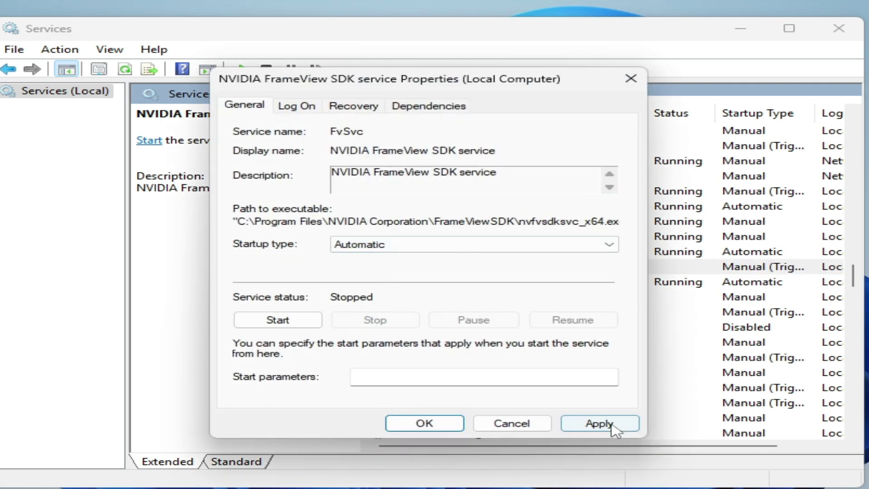
pyautogui.click(616, 425)
pyautogui.click(306, 324)
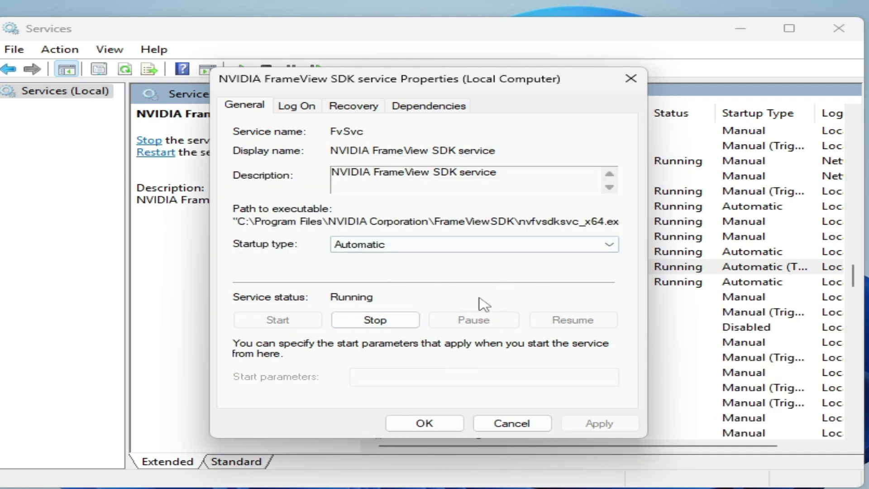
# Allow the FrameView SDK service to interact with the desktop and close its properties
pyautogui.click(292, 106)
pyautogui.click(257, 164)
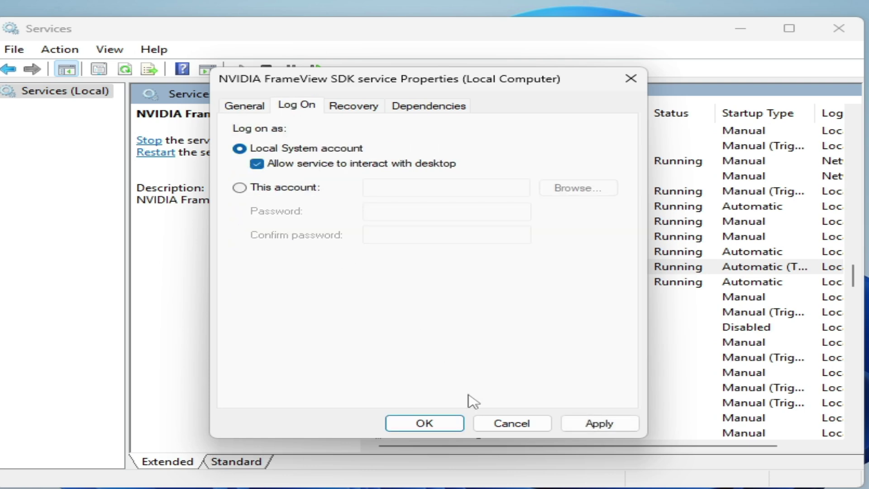
pyautogui.click(608, 425)
pyautogui.click(454, 429)
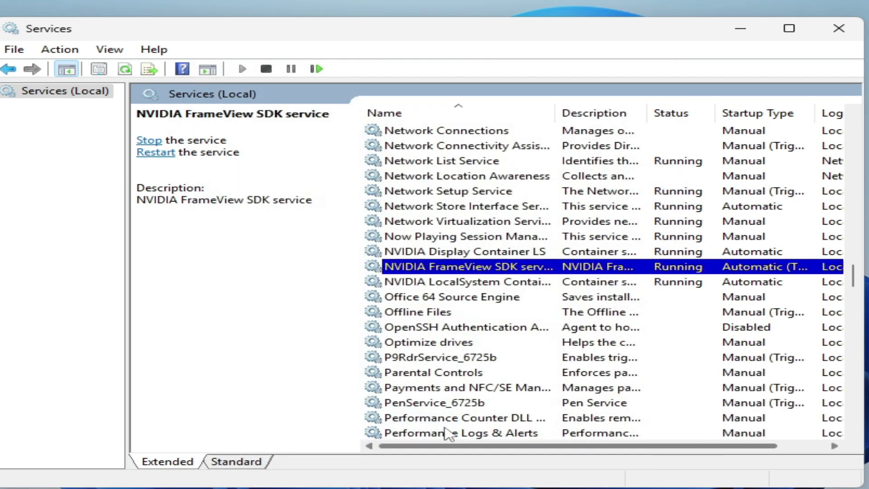
# Allow NVIDIA Display Container LS to interact with the desktop and apply the log-on change
pyautogui.rightClick(458, 254)
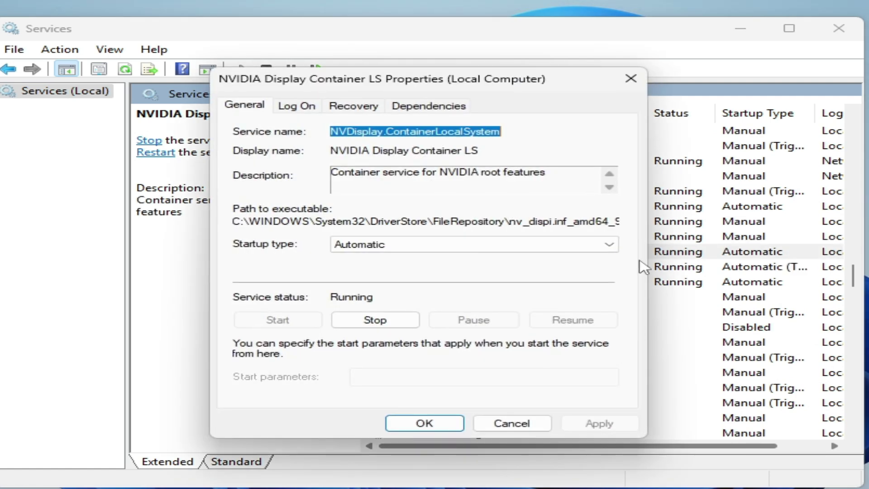
pyautogui.click(293, 107)
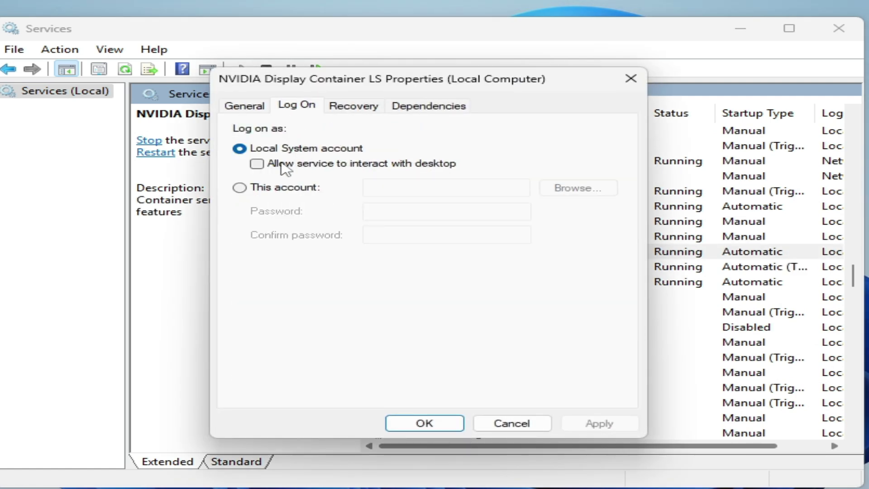
pyautogui.click(258, 164)
pyautogui.click(608, 425)
pyautogui.click(258, 105)
# Keep Display Container LS on Automatic, stop and restart it, apply, then close Services
pyautogui.click(400, 244)
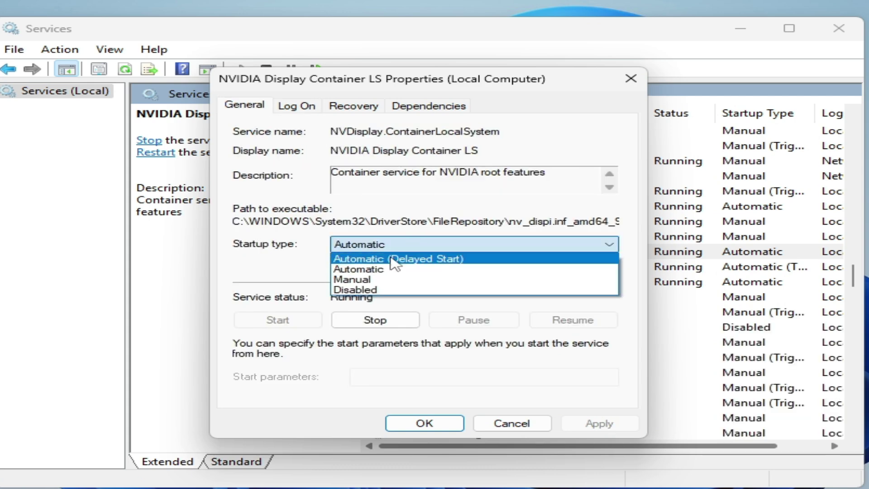
pyautogui.click(382, 270)
pyautogui.click(379, 324)
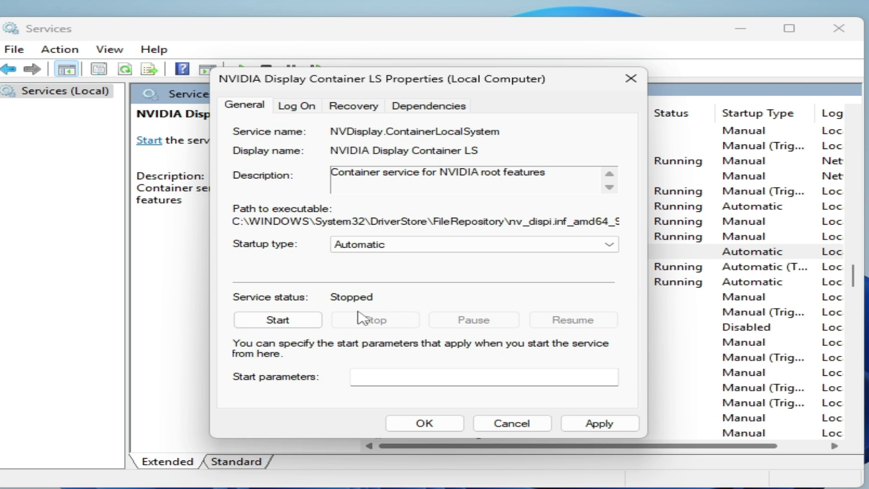
pyautogui.click(311, 321)
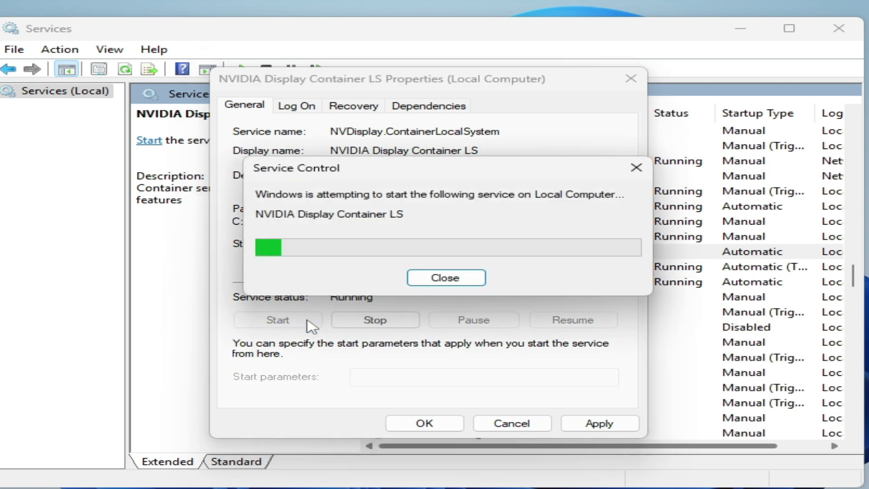
pyautogui.click(590, 426)
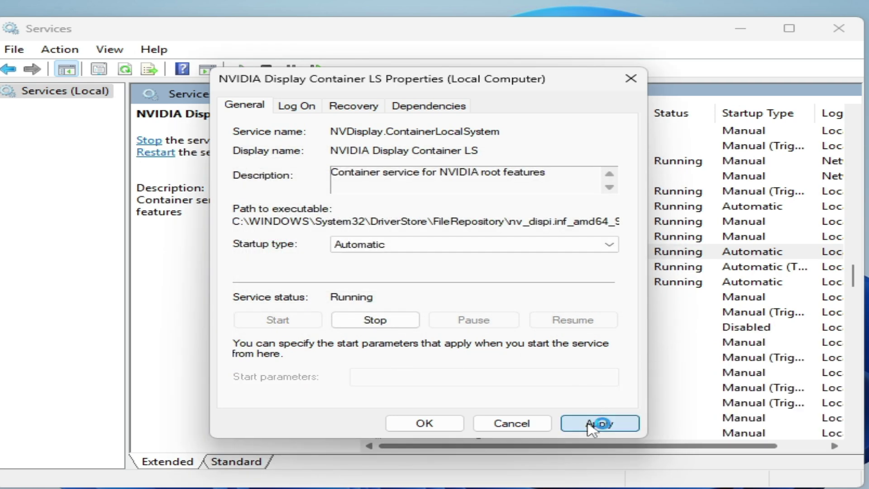
pyautogui.click(417, 425)
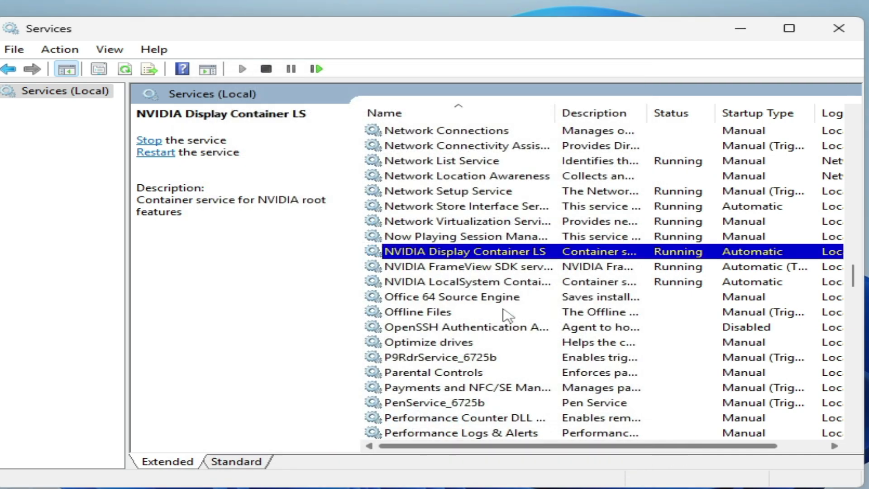
pyautogui.hotkey('alt', 'F4')
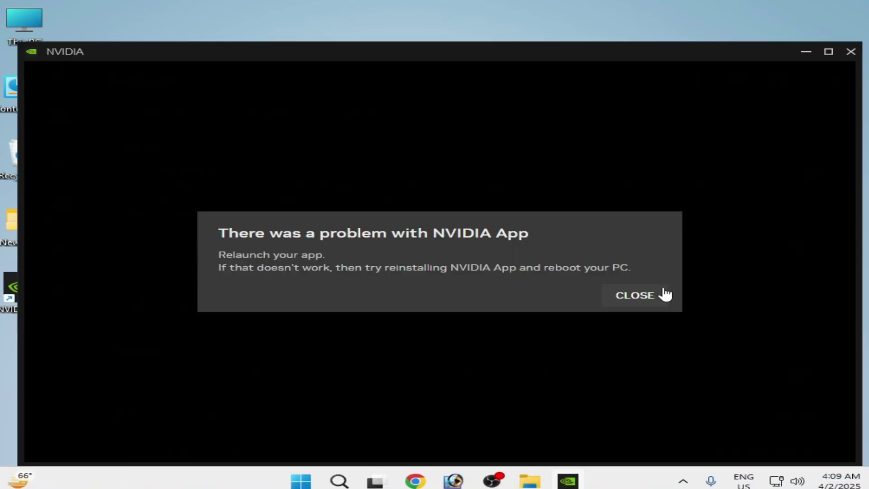
# Dismiss the 'There was a problem' error and relaunch NVIDIA App from its desktop shortcut
pyautogui.click(647, 297)
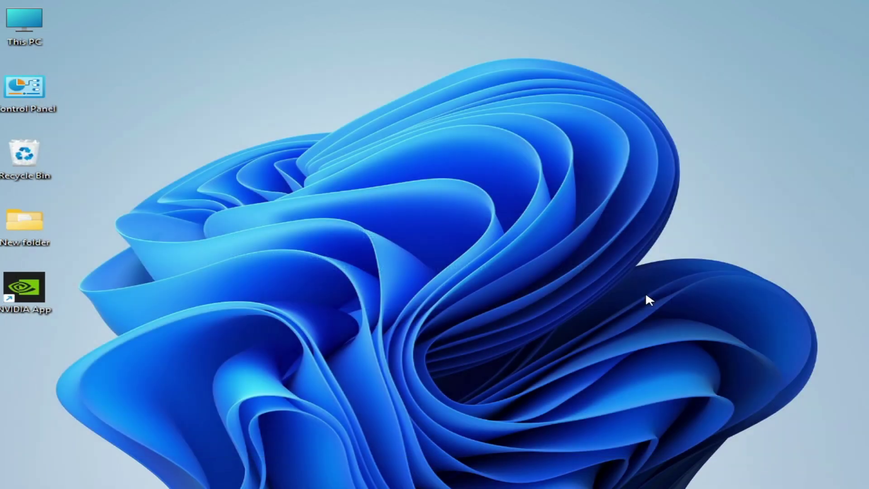
pyautogui.doubleClick(26, 303)
pyautogui.rightClick(26, 289)
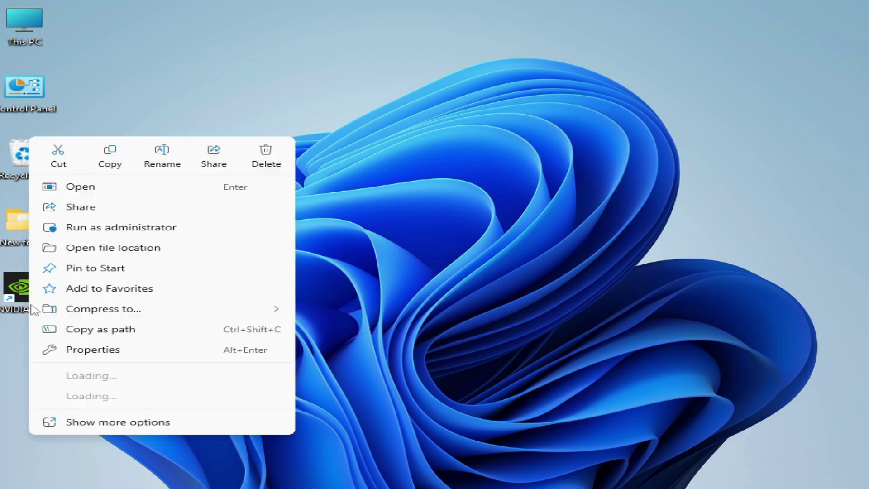
pyautogui.click(95, 190)
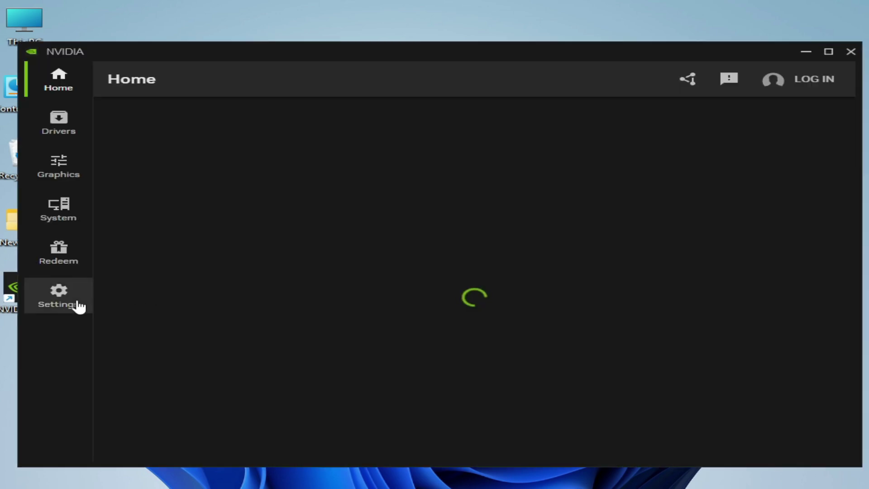
# In NVIDIA App Settings, try toggling the NVIDIA overlay off, then close the app
pyautogui.click(77, 306)
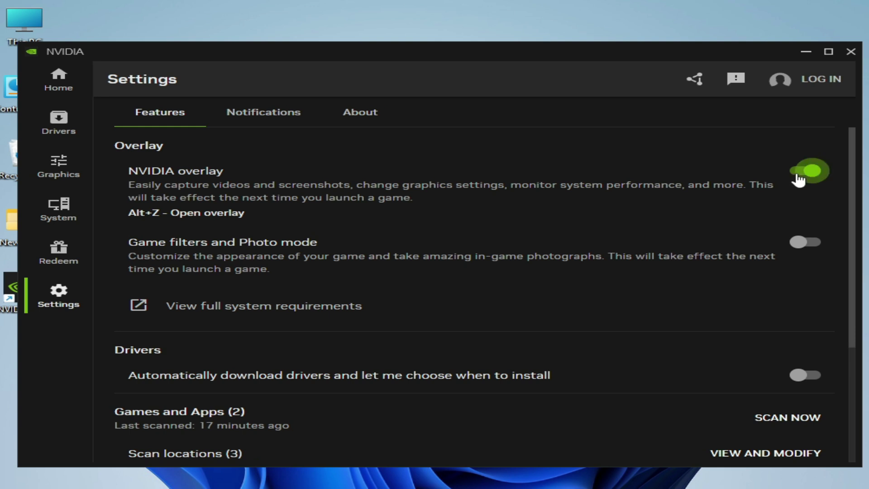
pyautogui.click(797, 174)
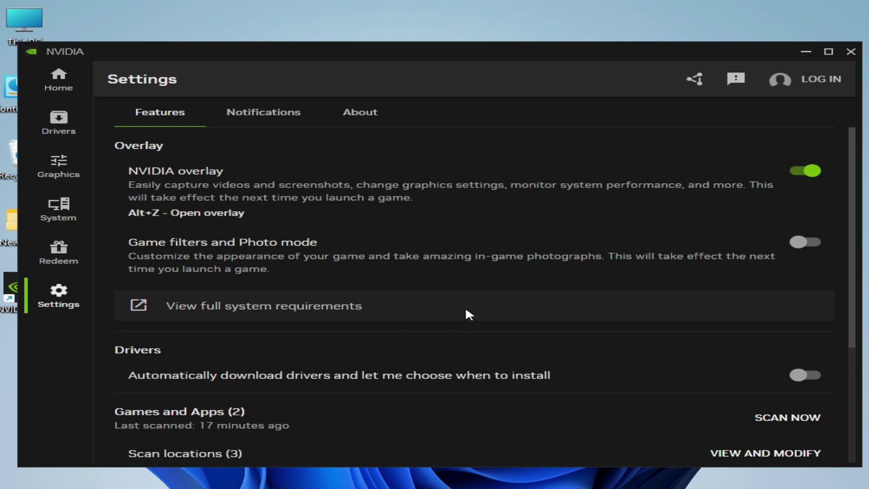
pyautogui.click(844, 51)
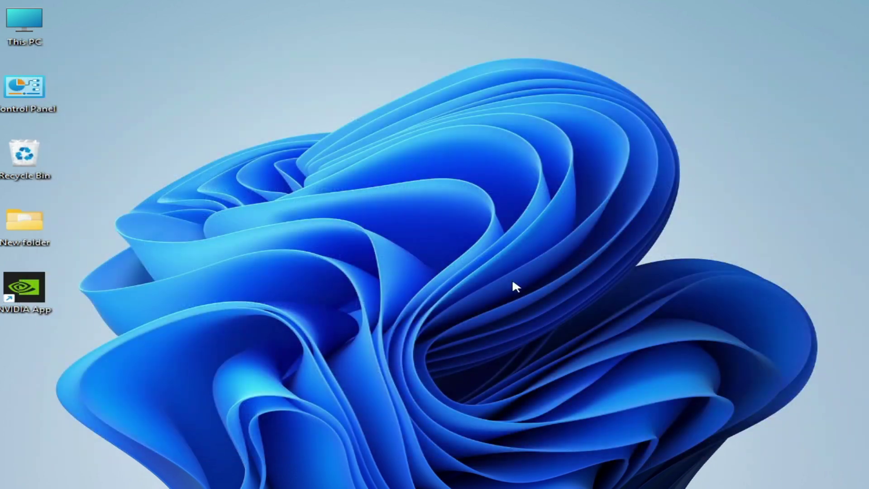
# Search 'sett' to open Windows Settings and go to Apps > Installed apps
pyautogui.moveTo(354, 486)
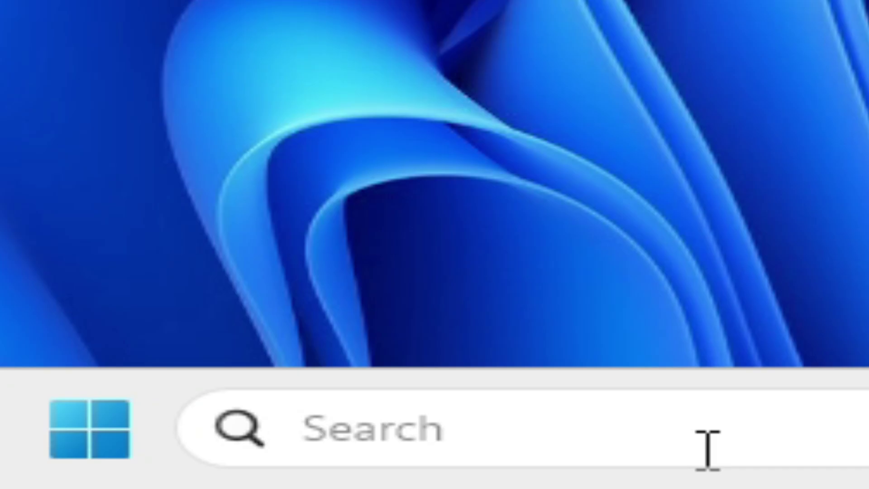
pyautogui.click(351, 482)
pyautogui.write('se')
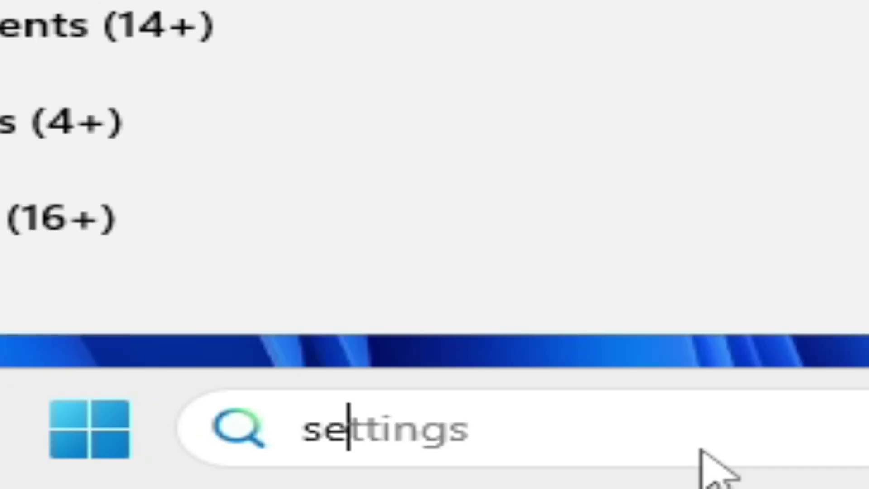
pyautogui.write('tt')
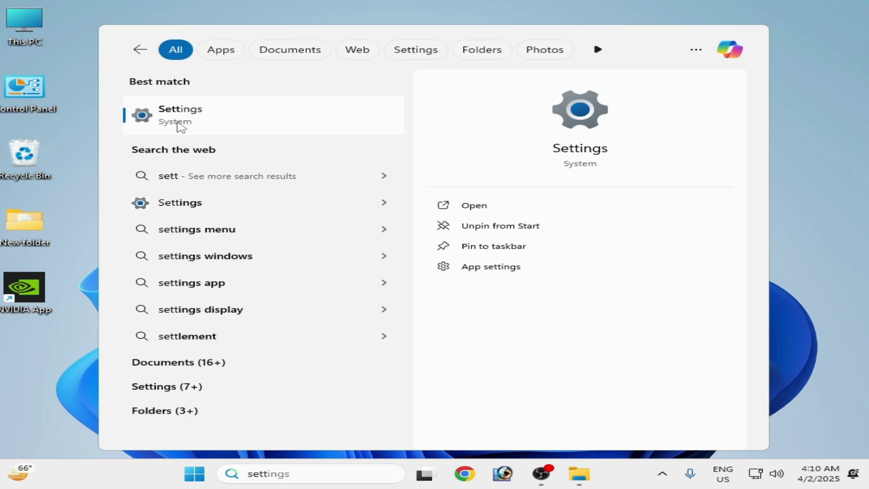
pyautogui.click(180, 126)
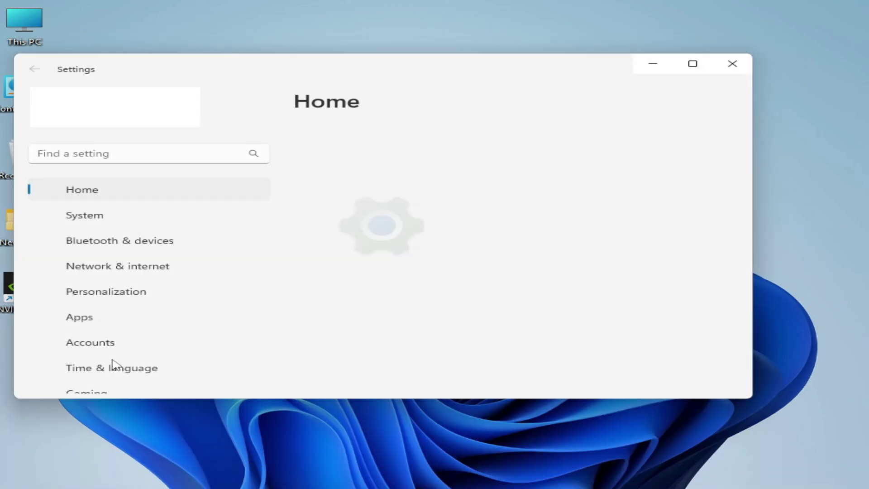
pyautogui.click(91, 323)
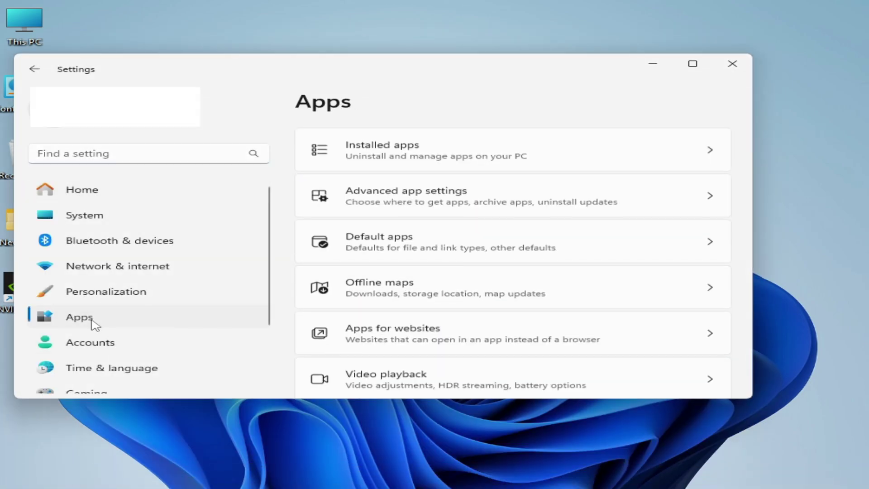
pyautogui.click(555, 159)
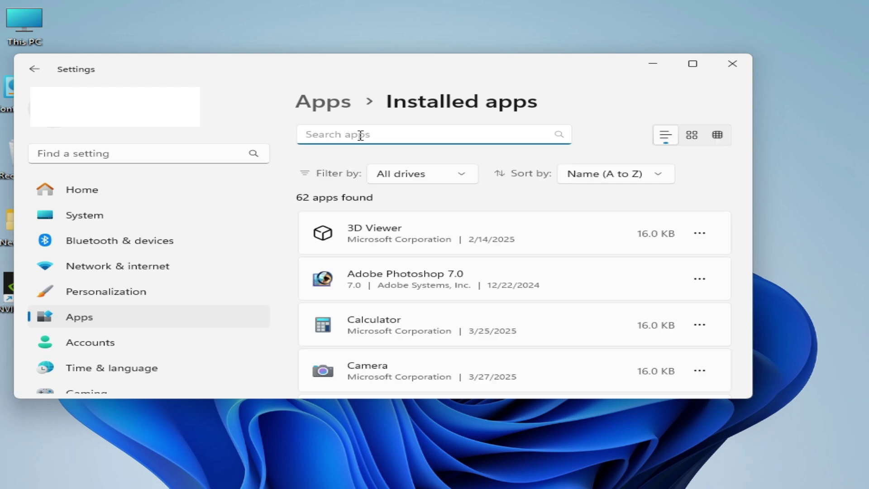
# Filter installed apps by 'nvi' and uninstall NVIDIA App 11.0.3.218, confirming the removal
pyautogui.write('nvi')
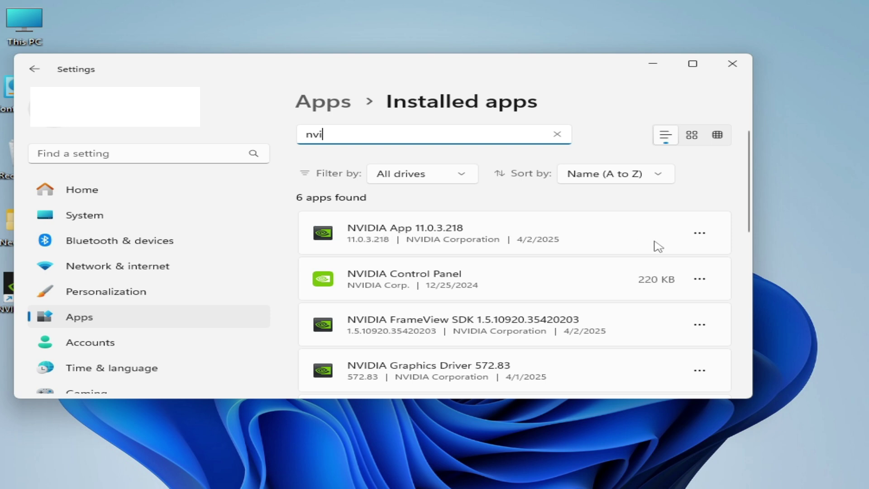
pyautogui.click(699, 233)
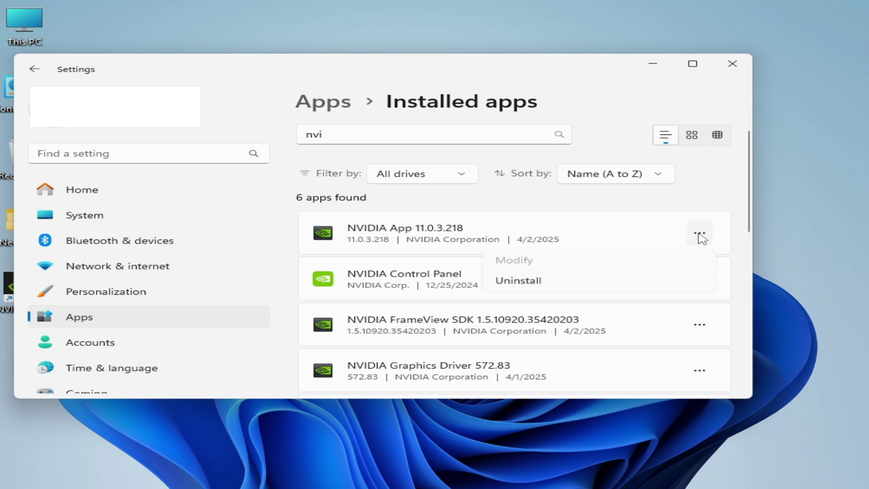
pyautogui.click(537, 282)
pyautogui.click(672, 300)
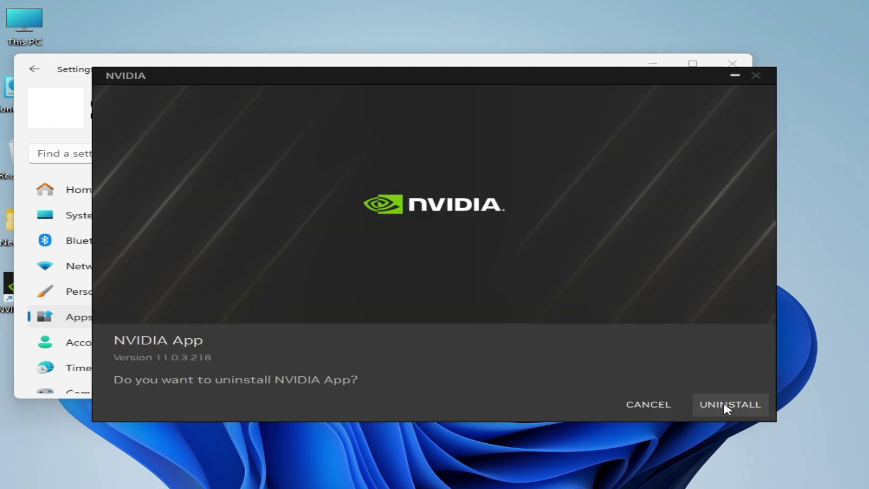
pyautogui.click(723, 402)
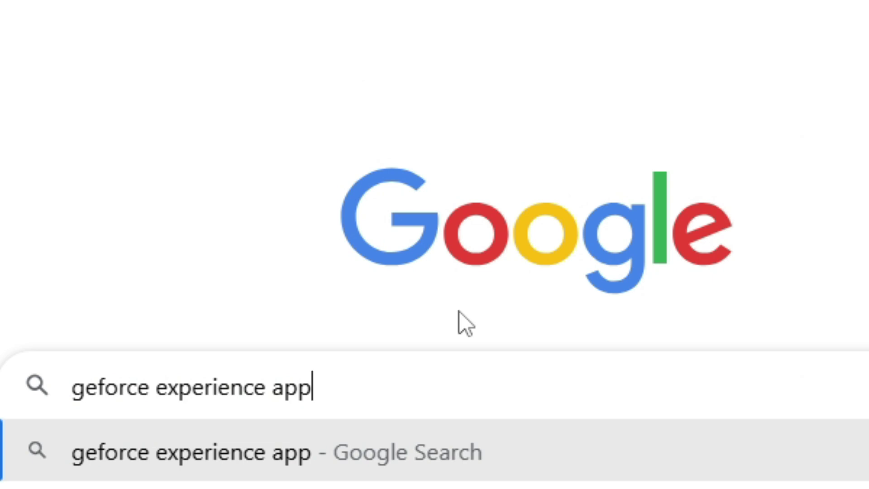
# Search Google for 'geforce experience app' and open the NVIDIA download result
pyautogui.press('Return')
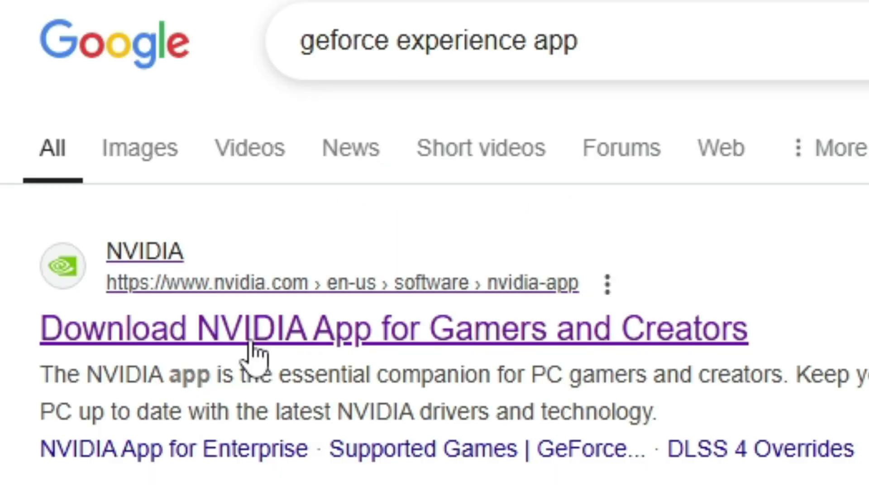
pyautogui.click(285, 348)
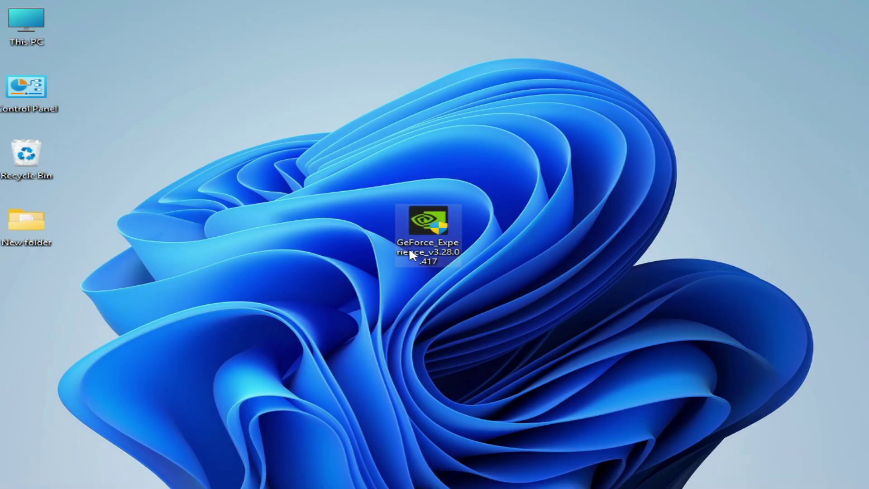
# Set the GeForce Experience installer to always run as administrator in its Compatibility properties
pyautogui.rightClick(417, 228)
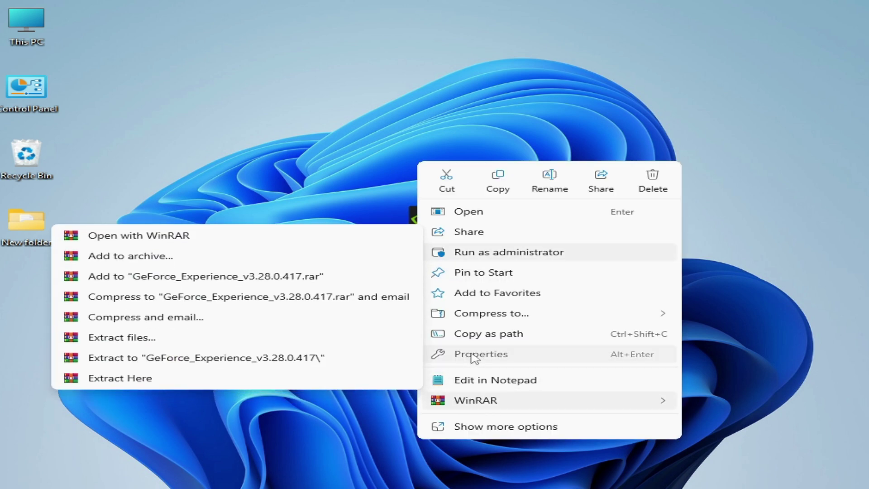
pyautogui.click(473, 357)
pyautogui.click(561, 167)
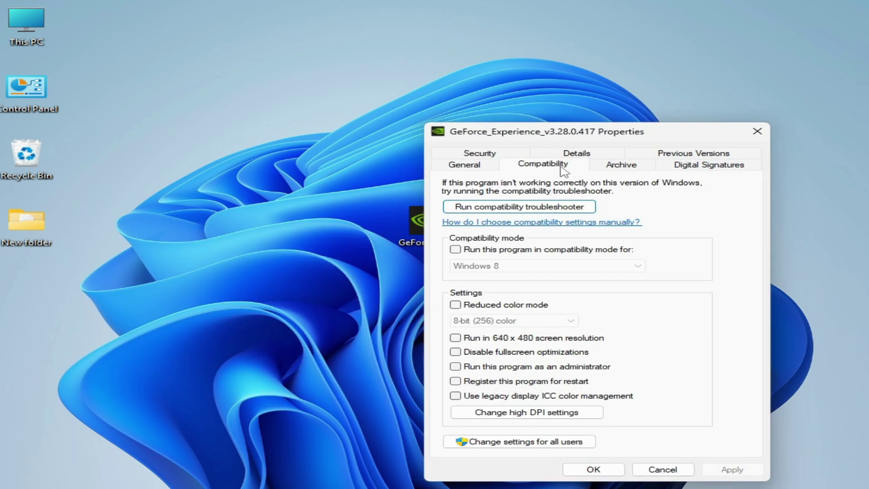
pyautogui.click(456, 368)
pyautogui.click(455, 250)
pyautogui.click(456, 250)
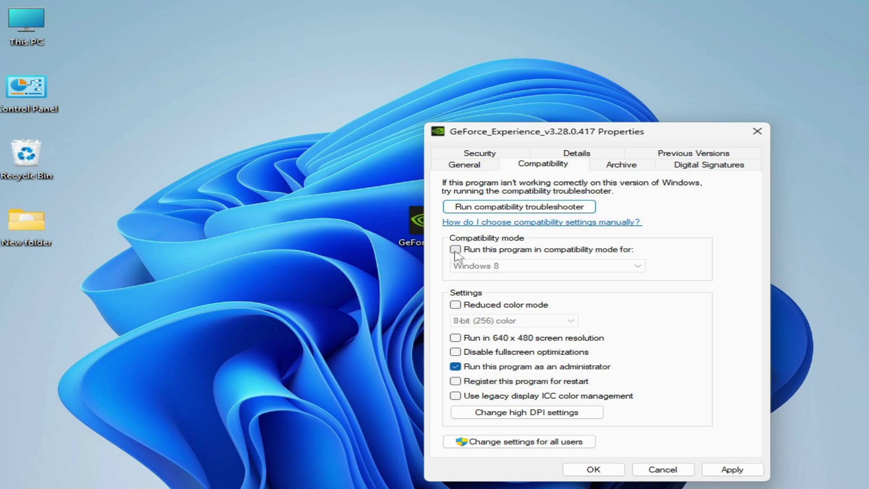
pyautogui.click(724, 469)
pyautogui.click(597, 469)
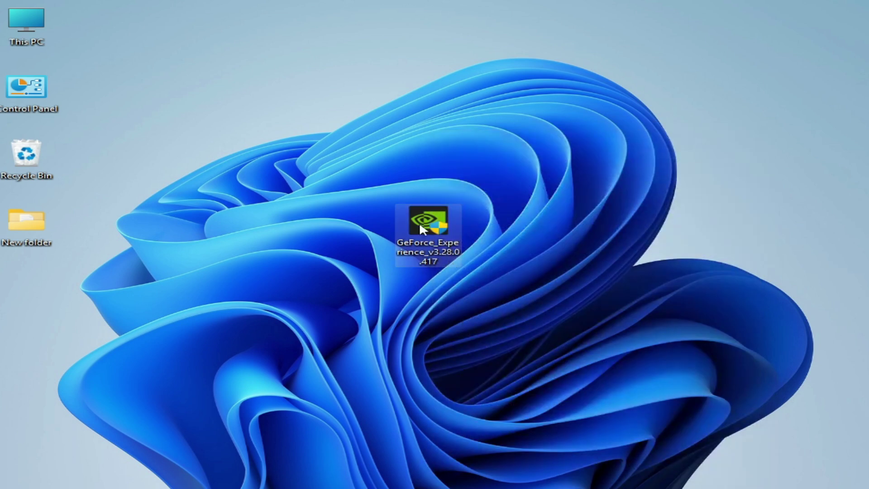
# Run the installer as administrator and agree to install GeForce Experience 3.28.0.417
pyautogui.rightClick(414, 213)
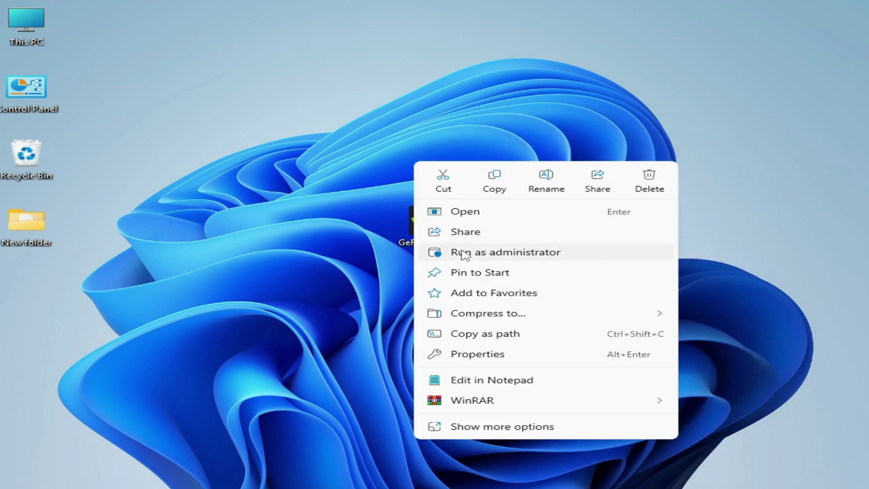
pyautogui.click(465, 255)
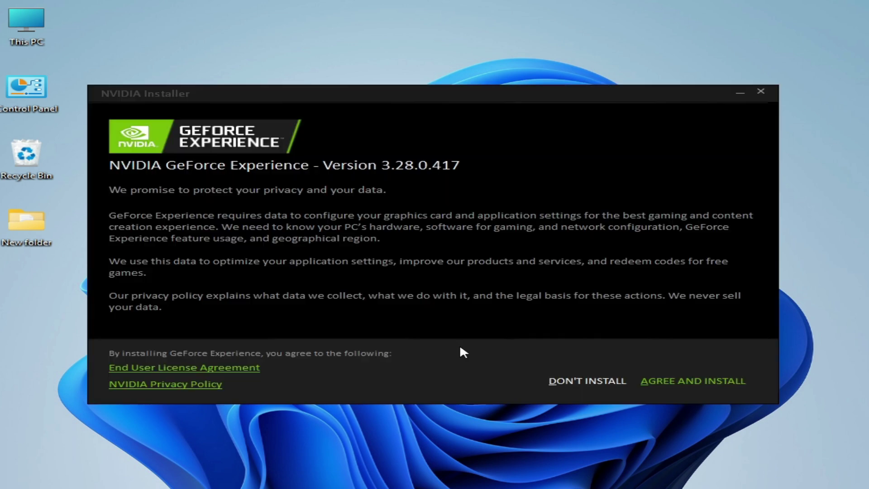
pyautogui.click(709, 381)
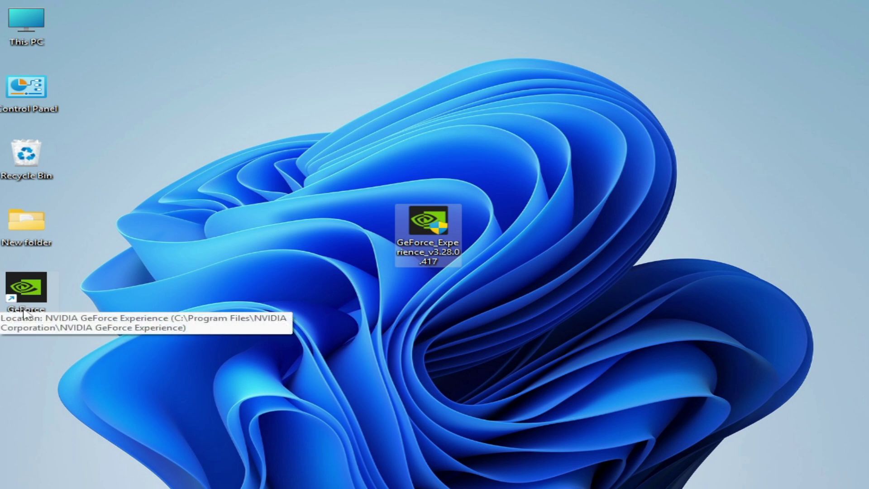
# Launch GeForce Experience, accept the upgrade and licence for NVIDIA App, then view its Settings page
pyautogui.rightClick(32, 300)
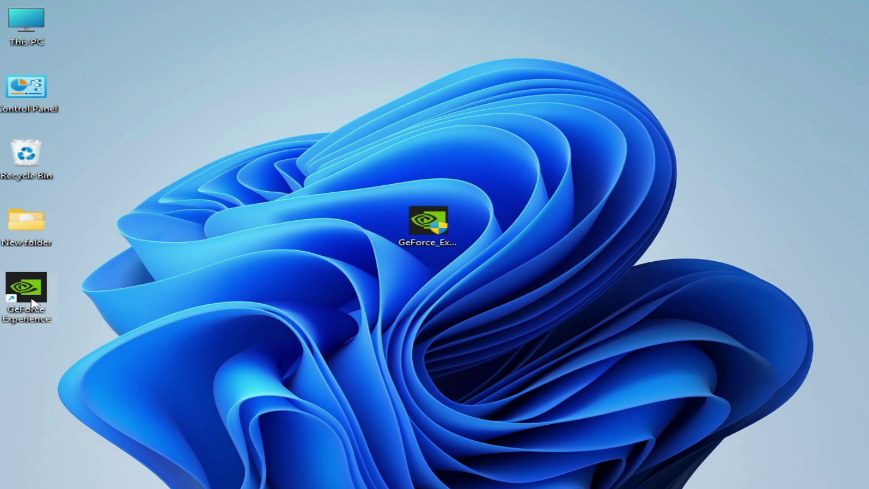
pyautogui.click(96, 186)
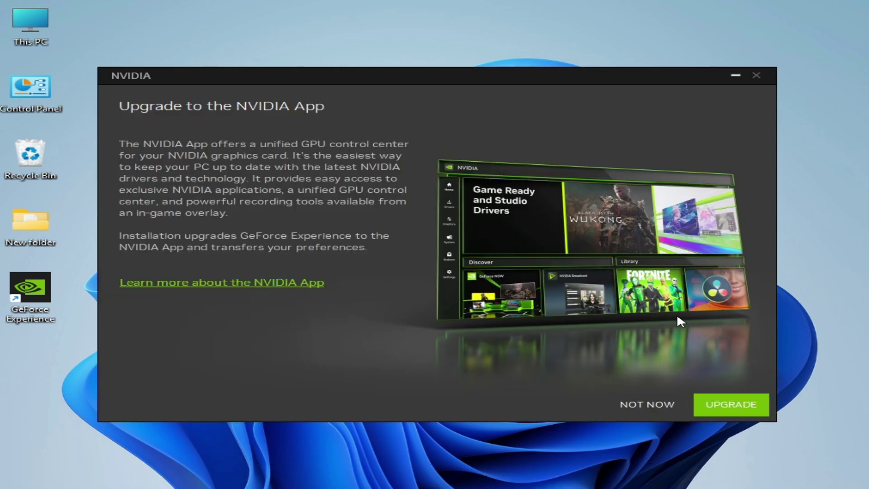
pyautogui.click(710, 406)
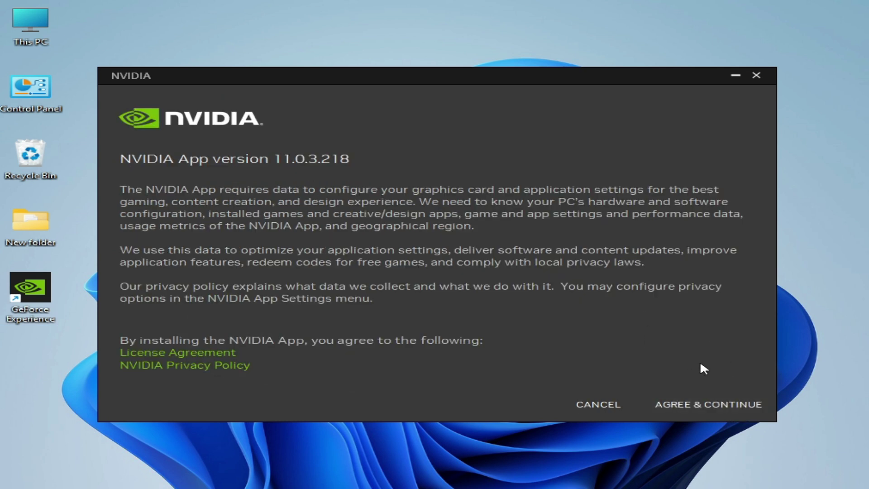
pyautogui.click(719, 404)
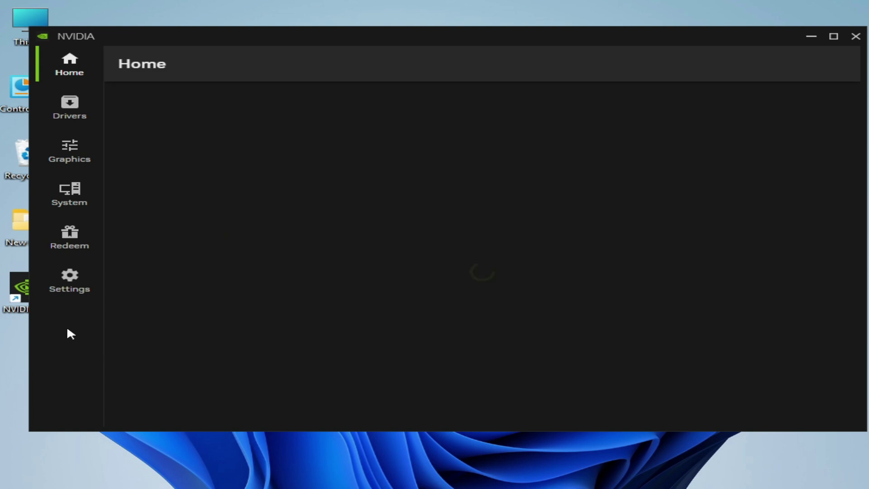
pyautogui.click(59, 292)
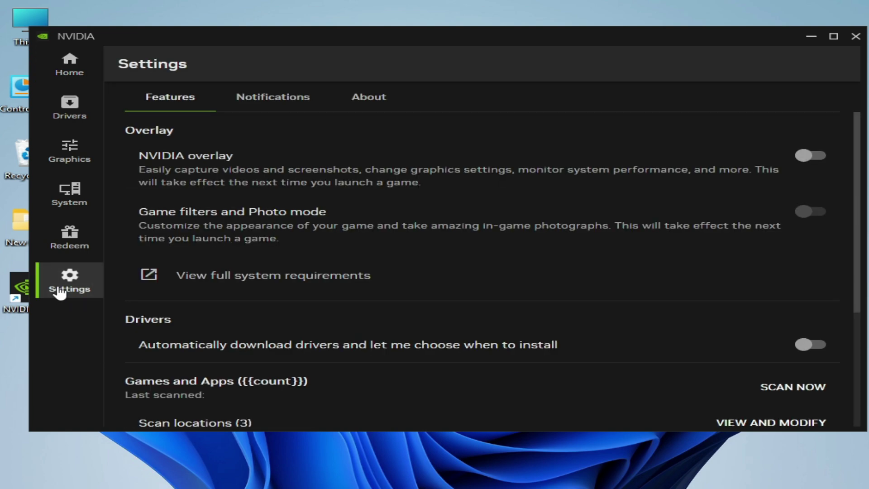